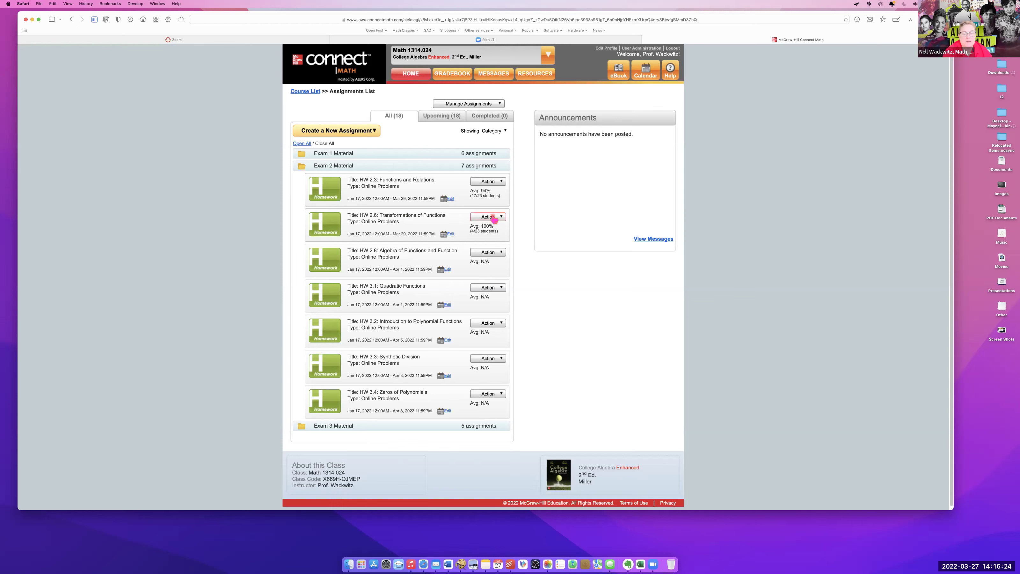
# - Open the HW 2.6: Transformations of Functions assignment and answer question 1, matching f(x)=√x with graph B, and check the answer
pyautogui.click(493, 245)
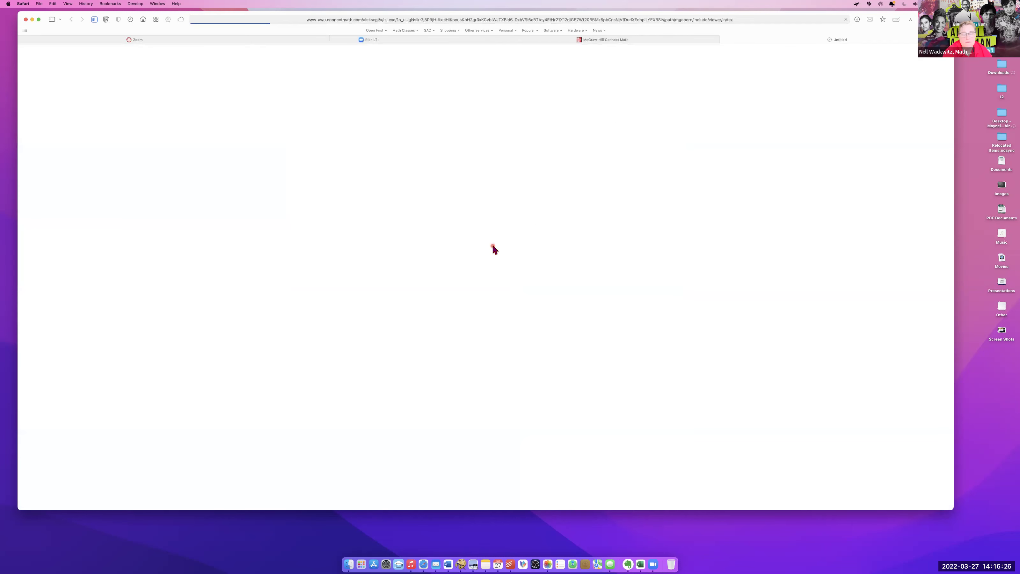
pyautogui.click(477, 477)
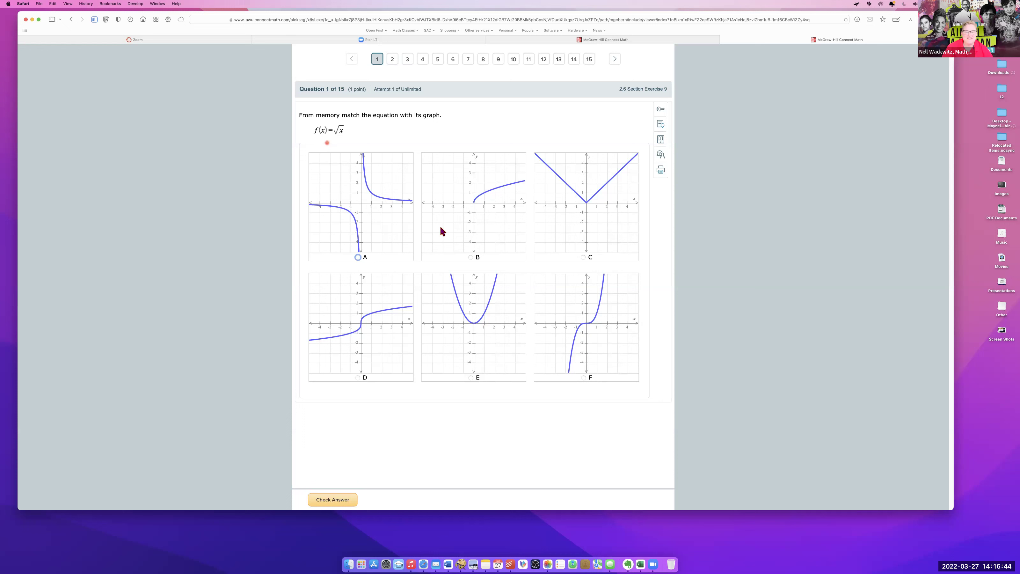
pyautogui.click(469, 257)
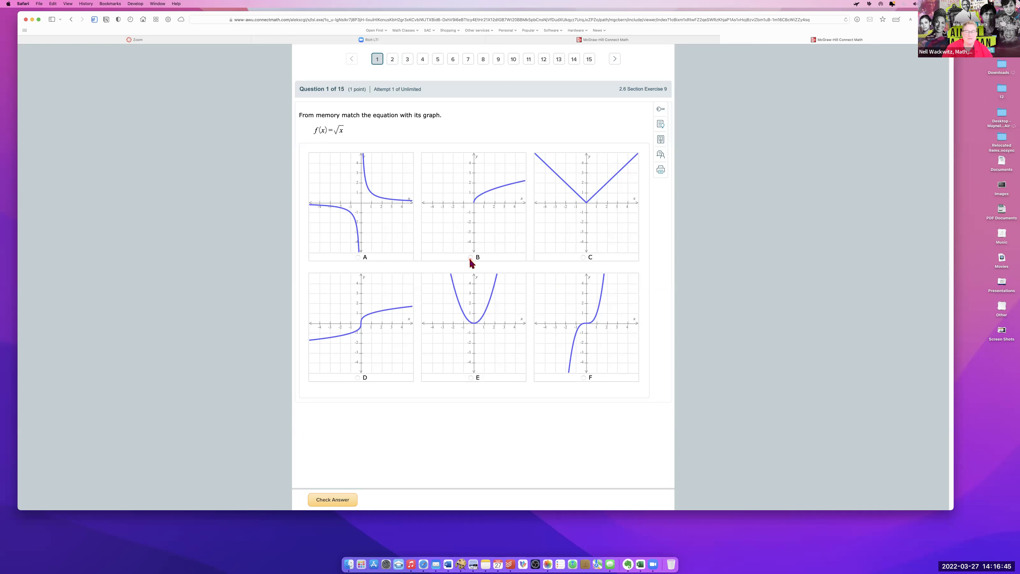
pyautogui.click(334, 499)
# - Answer question 2 by matching f(x)=x³ with graph B and check the answer
pyautogui.click(393, 60)
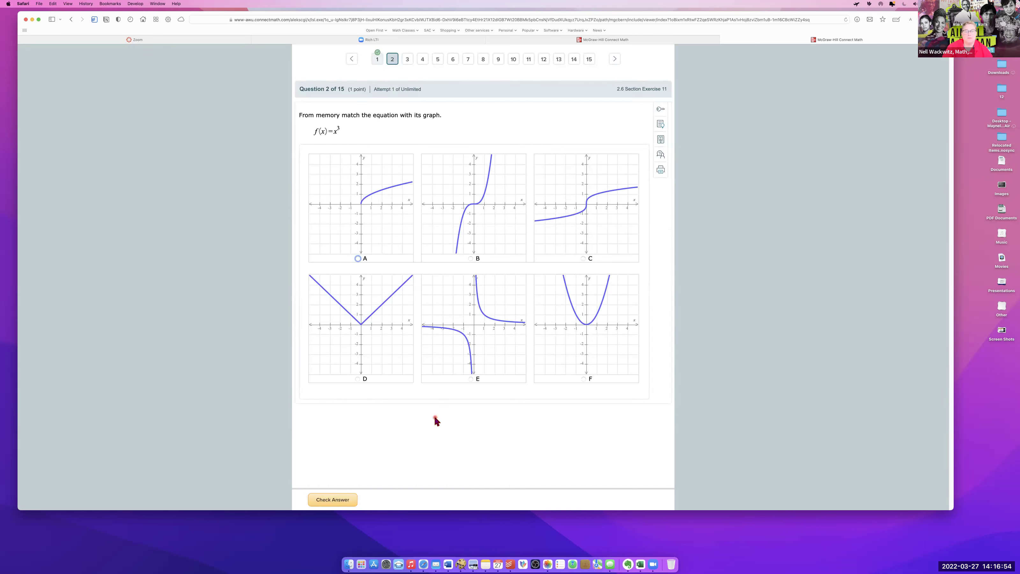
pyautogui.click(473, 259)
pyautogui.click(333, 499)
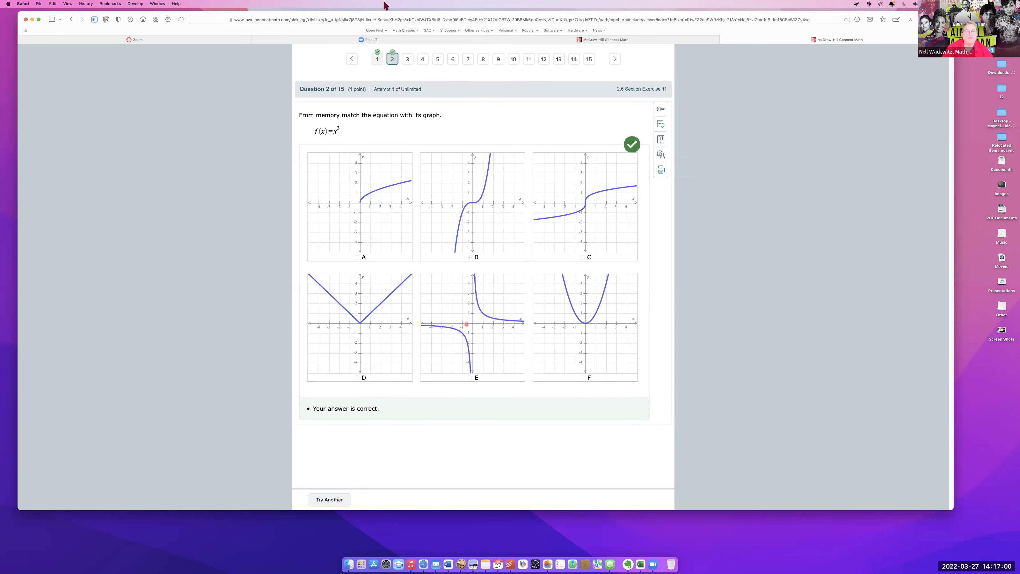
# - Answer question 3 by matching f(x)=|x| with graph A and check the answer
pyautogui.click(412, 59)
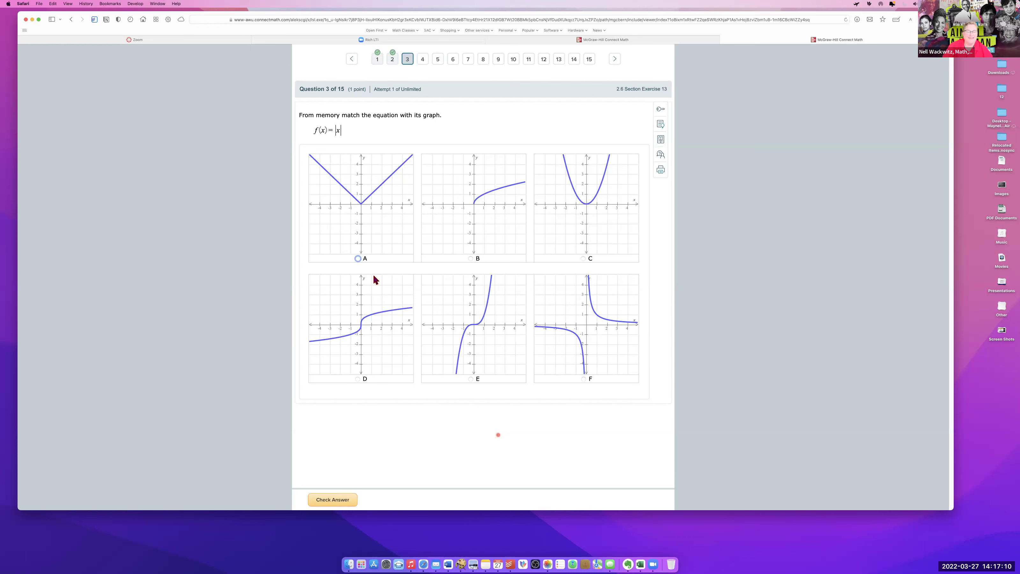
pyautogui.click(357, 258)
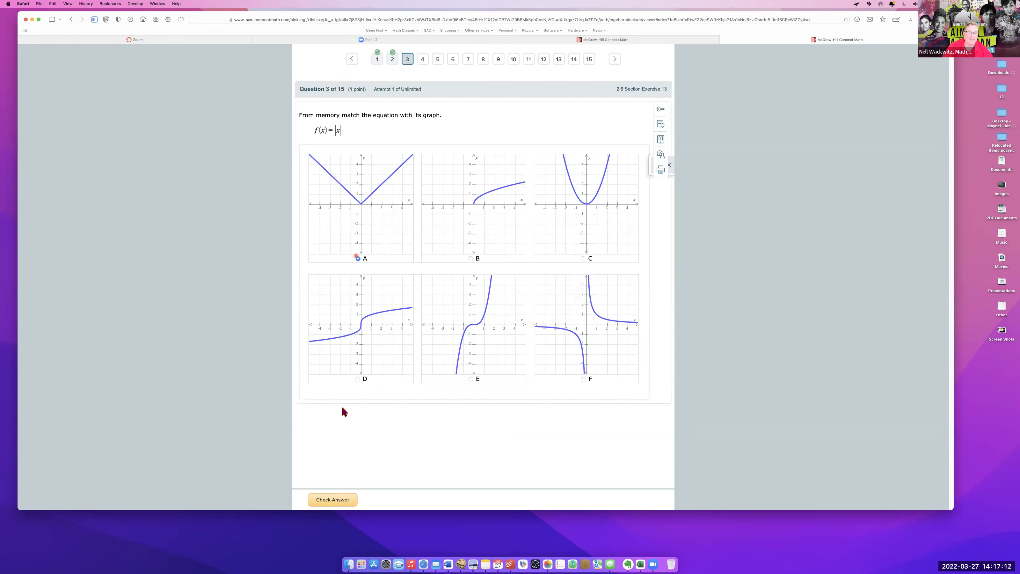
pyautogui.click(342, 502)
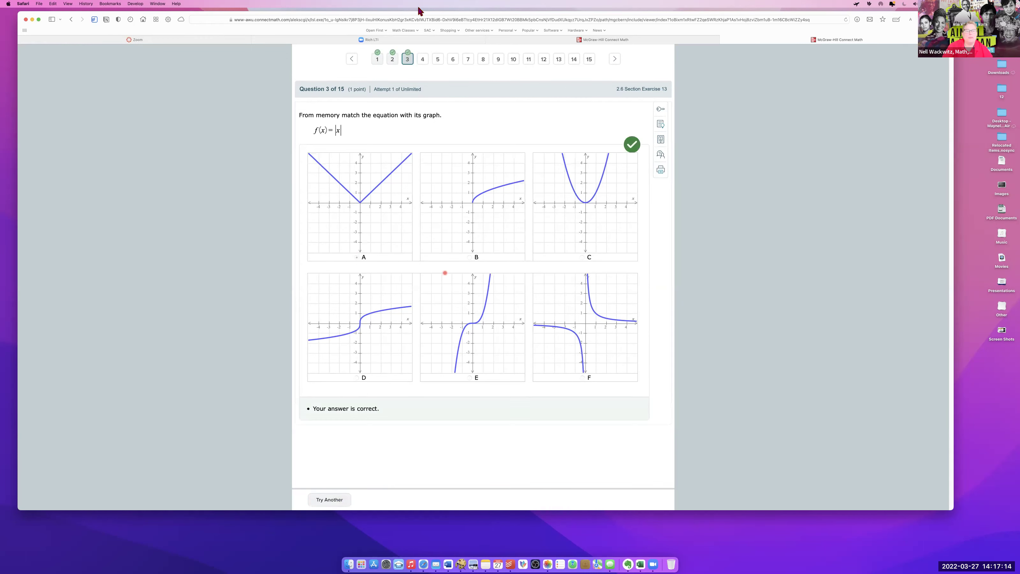
# - In question 4, translate the absolute value graph 4 units up to graph n(x)=|x|+4 and check the answer
pyautogui.click(423, 60)
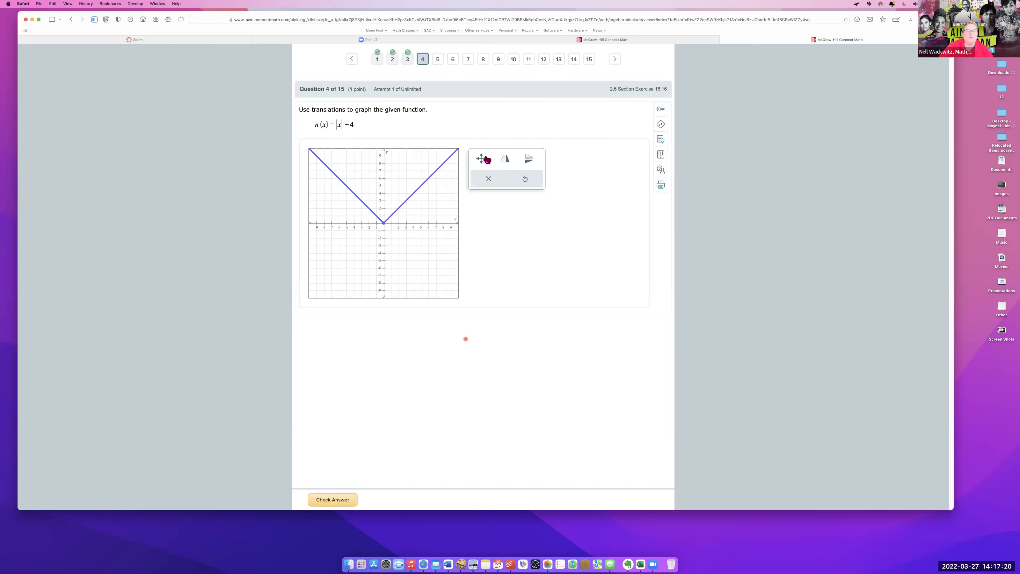
pyautogui.click(490, 178)
pyautogui.click(482, 159)
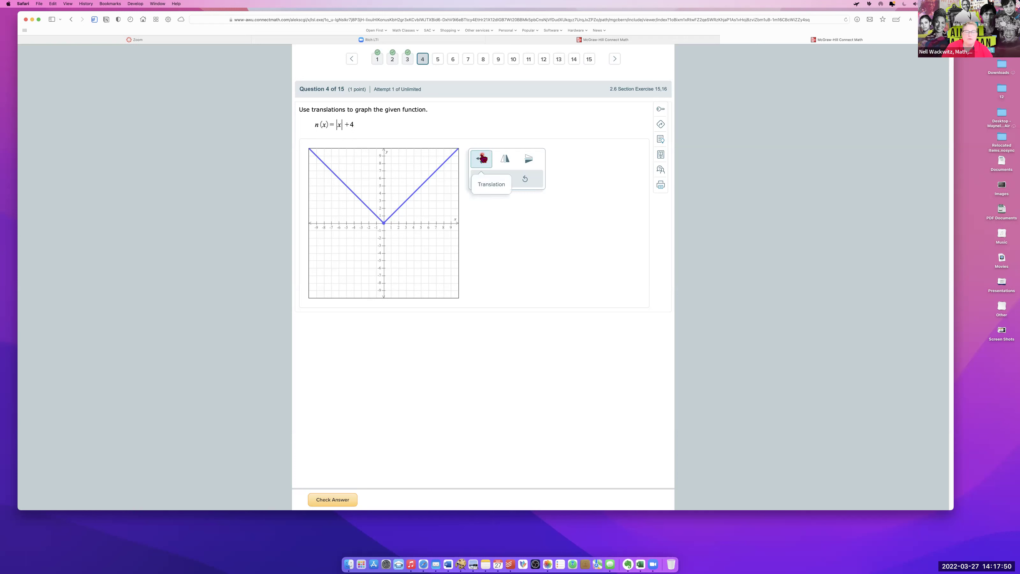
pyautogui.click(481, 159)
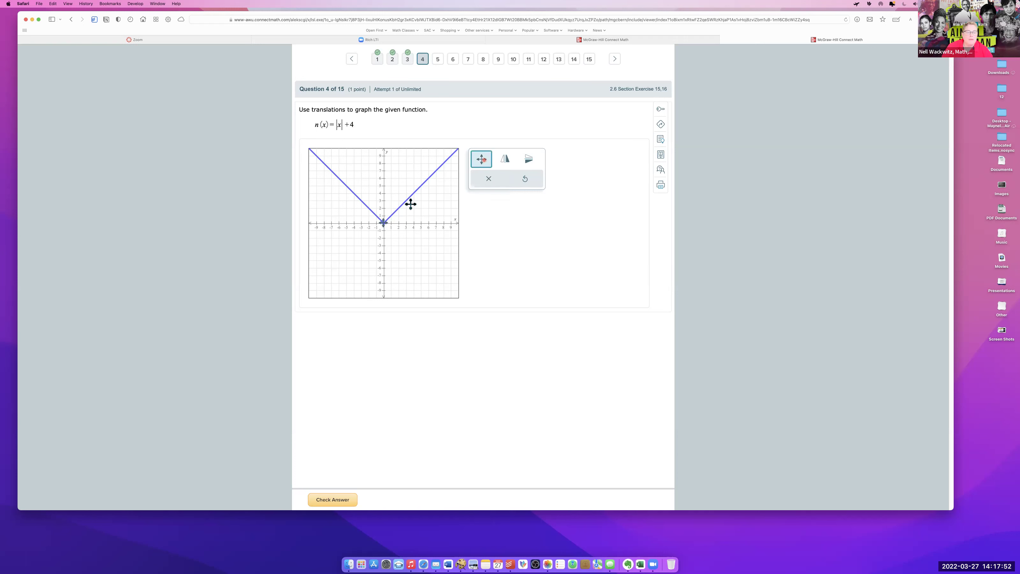
pyautogui.moveTo(384, 221); pyautogui.dragTo(384, 191)
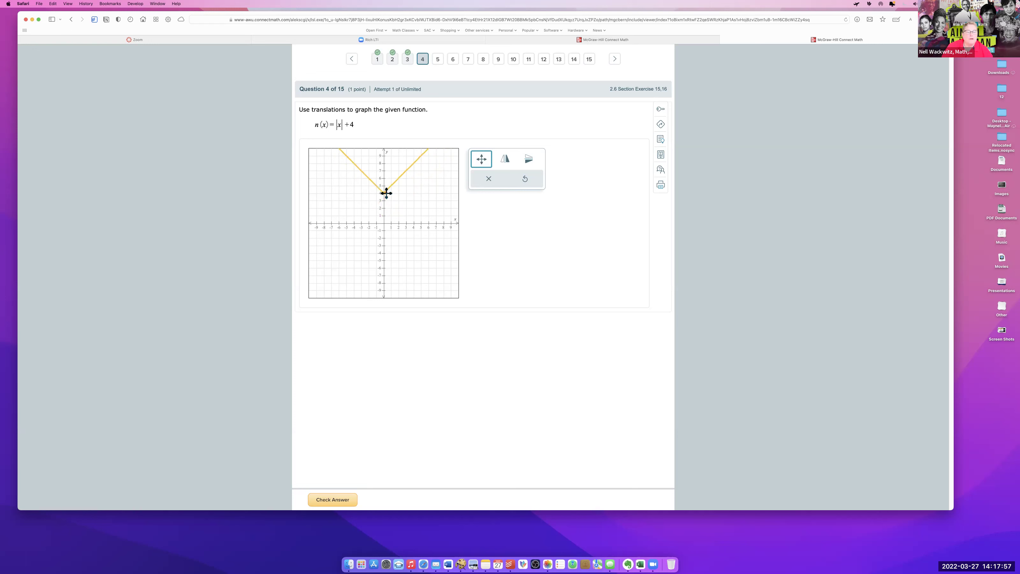
pyautogui.click(326, 500)
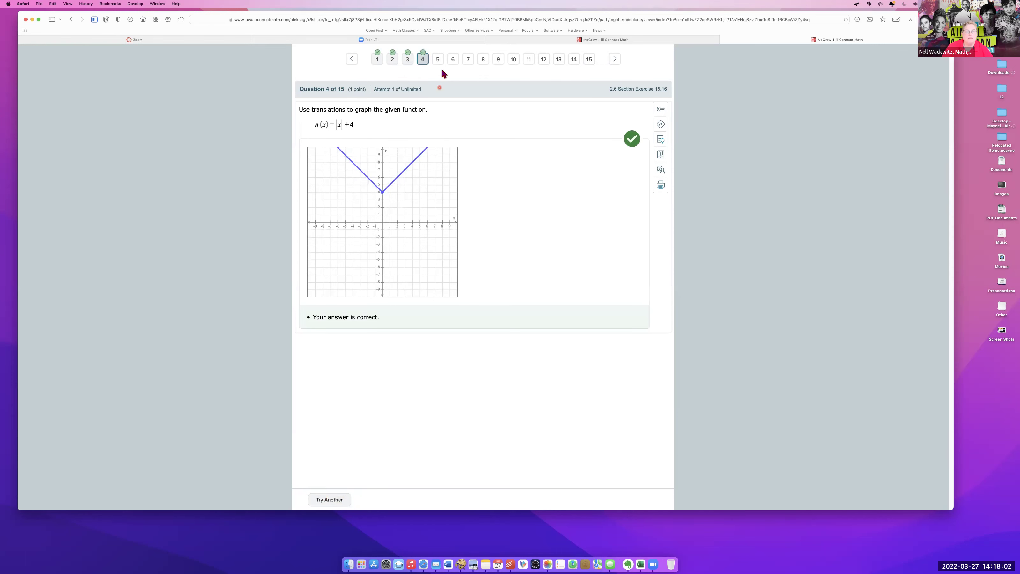
# - In question 5, translate the square root graph 5 units left to graph h(x)=√(x+5) and check the answer
pyautogui.click(438, 60)
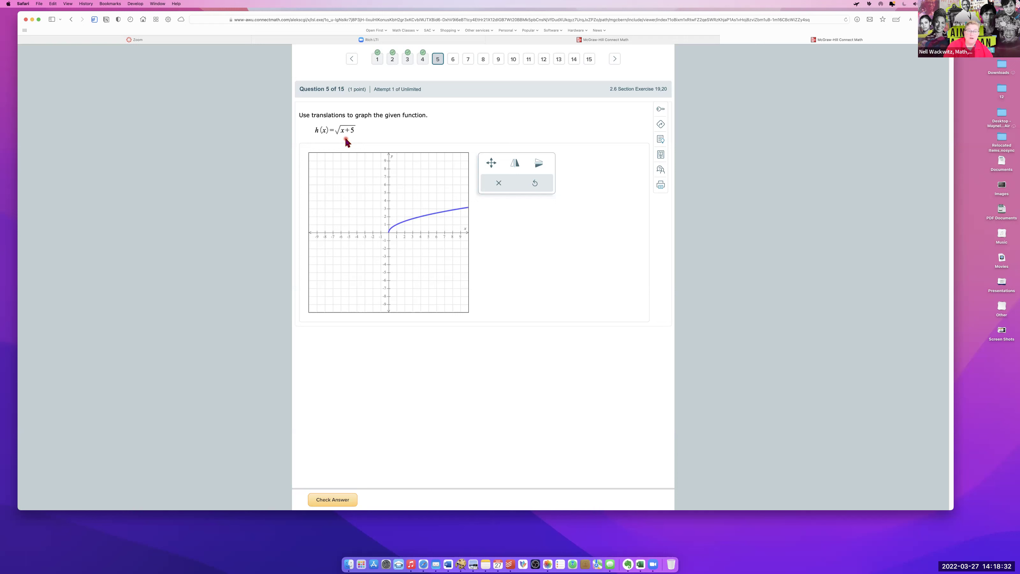
pyautogui.click(492, 163)
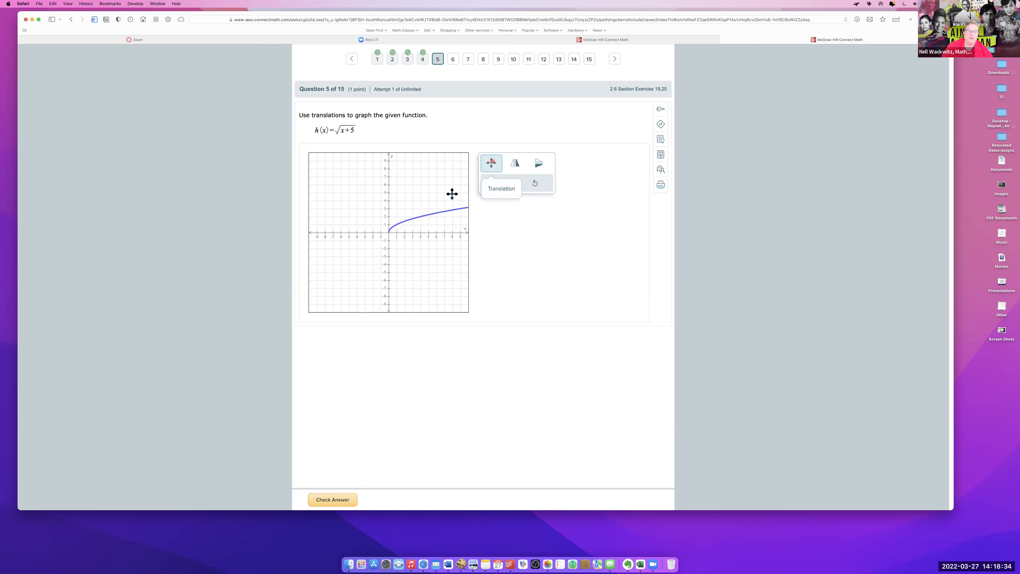
pyautogui.moveTo(410, 217); pyautogui.dragTo(374, 218)
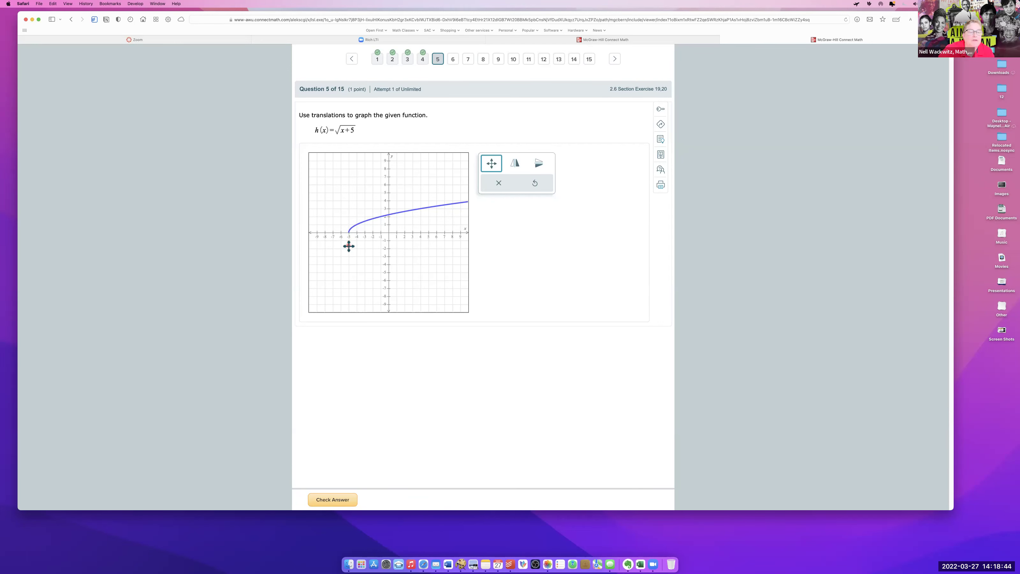
pyautogui.click(339, 499)
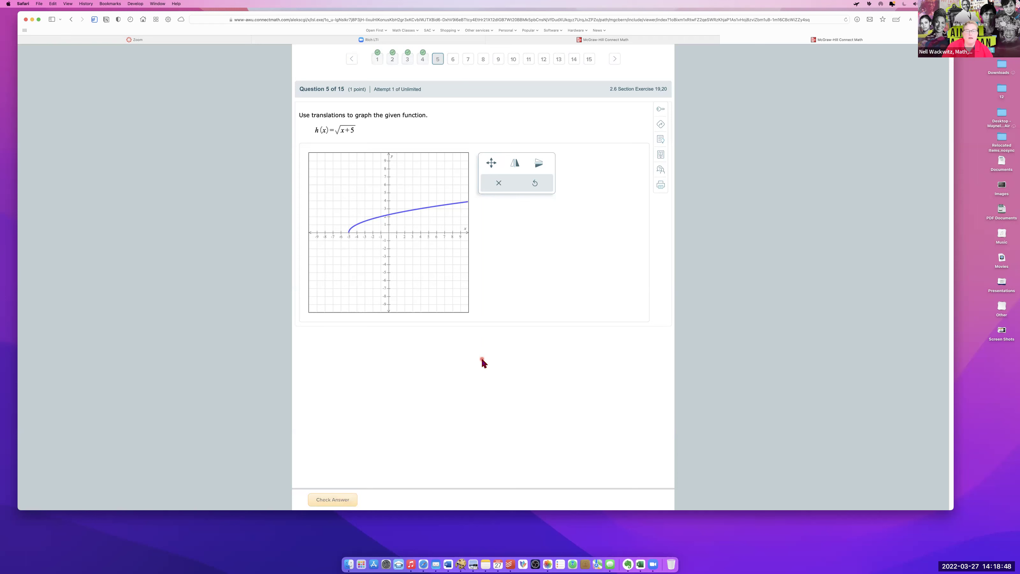
# - In question 6, translate the parabola 2 units left to graph L(x)=(x+2)² and check the answer
pyautogui.click(454, 58)
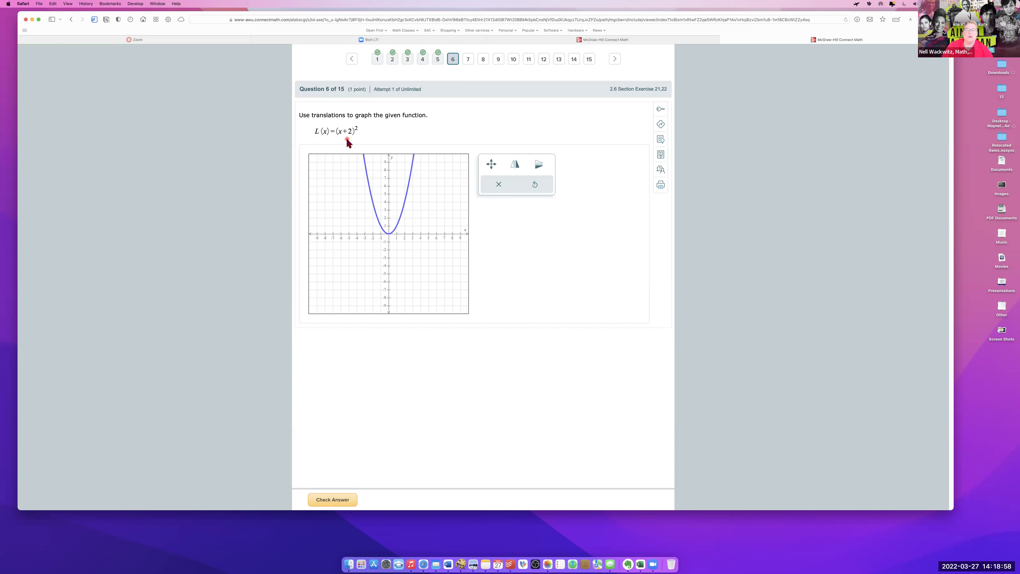
pyautogui.click(491, 164)
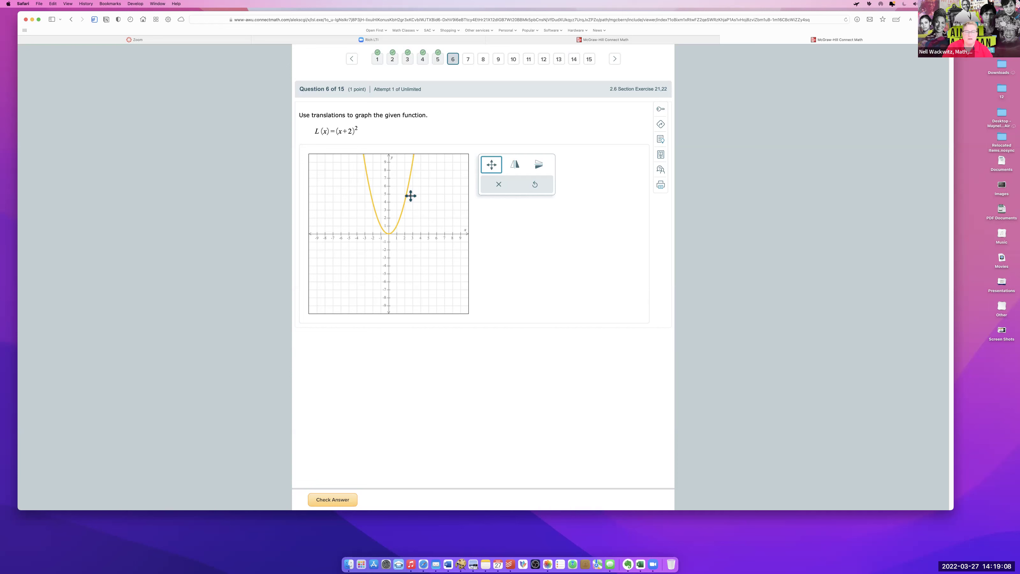
pyautogui.moveTo(411, 195); pyautogui.dragTo(395, 195)
pyautogui.click(349, 269)
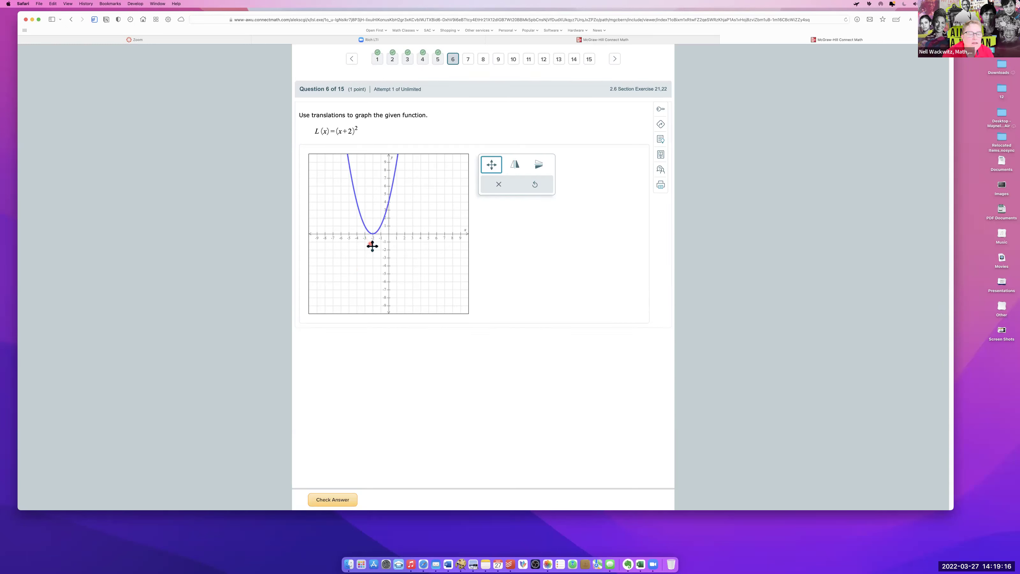
pyautogui.click(372, 233)
pyautogui.click(365, 414)
pyautogui.click(344, 504)
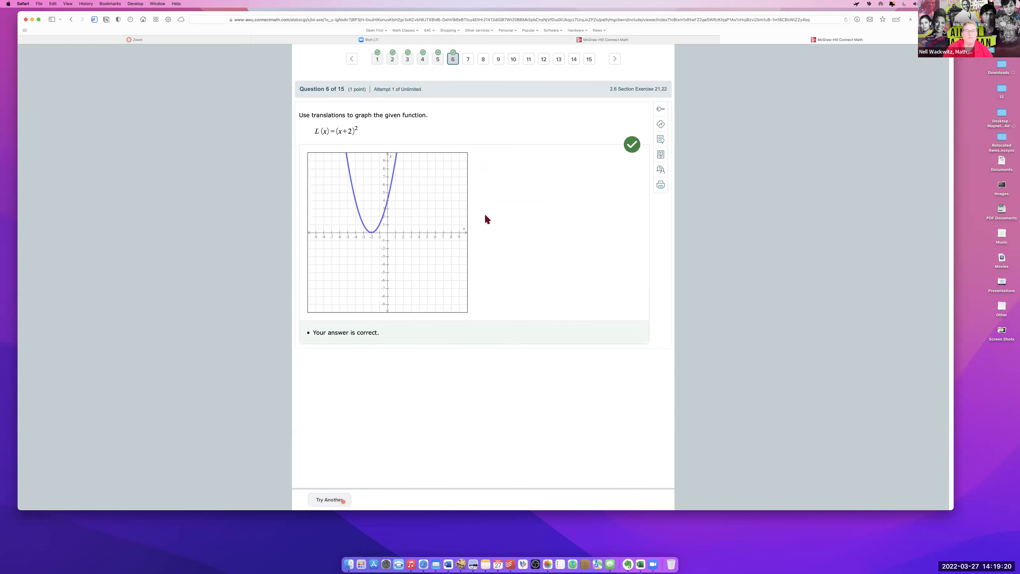
# - In question 7, choose f(x)=√x as the parent function of g(x)=√(x+1)−3 and check part 1
pyautogui.click(468, 59)
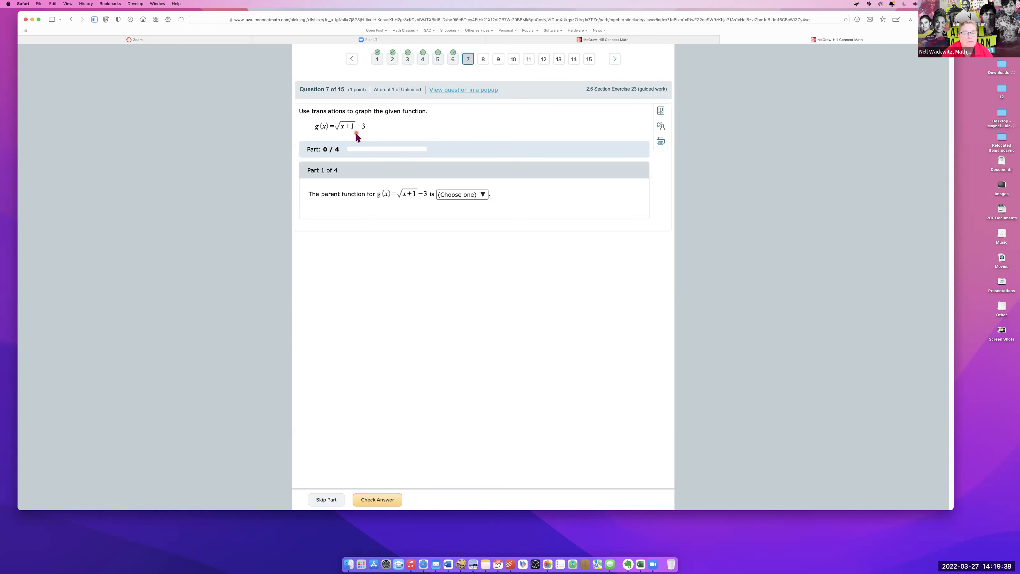
pyautogui.click(466, 196)
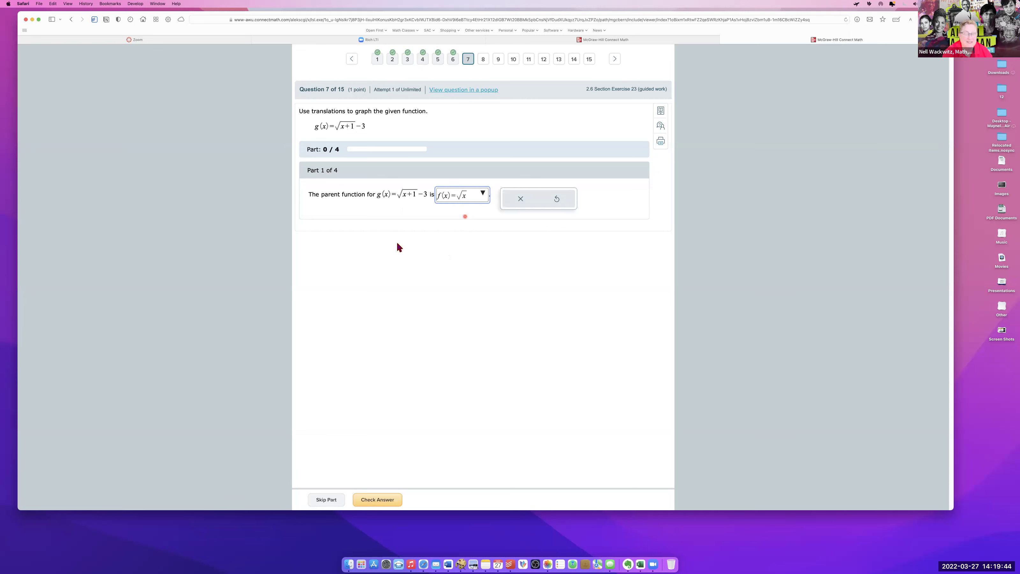
pyautogui.click(389, 500)
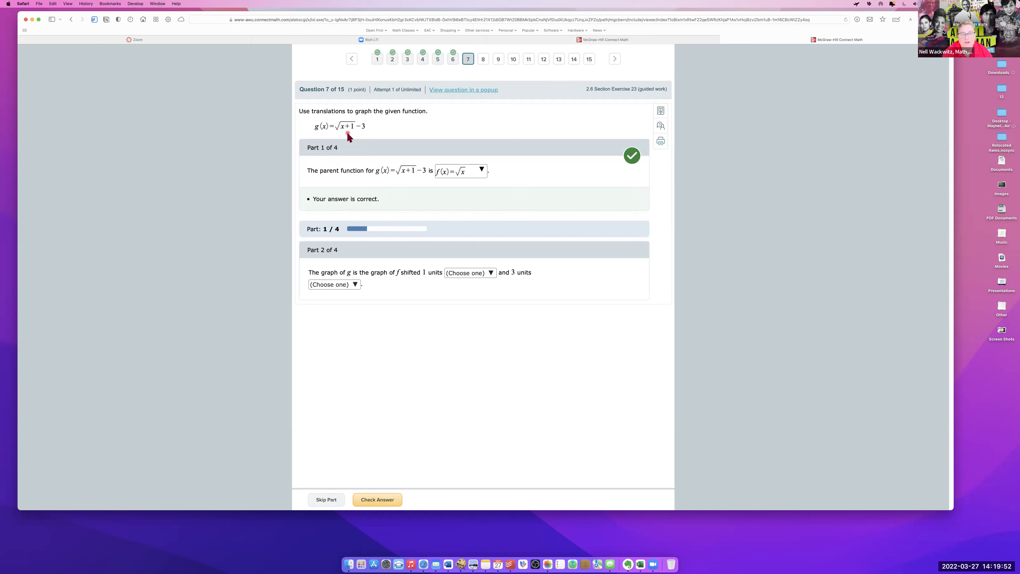
# - In part 2 of question 7, set the shifts to 1 unit to the left and 3 units downward, and check the answer
pyautogui.click(465, 273)
pyautogui.click(464, 295)
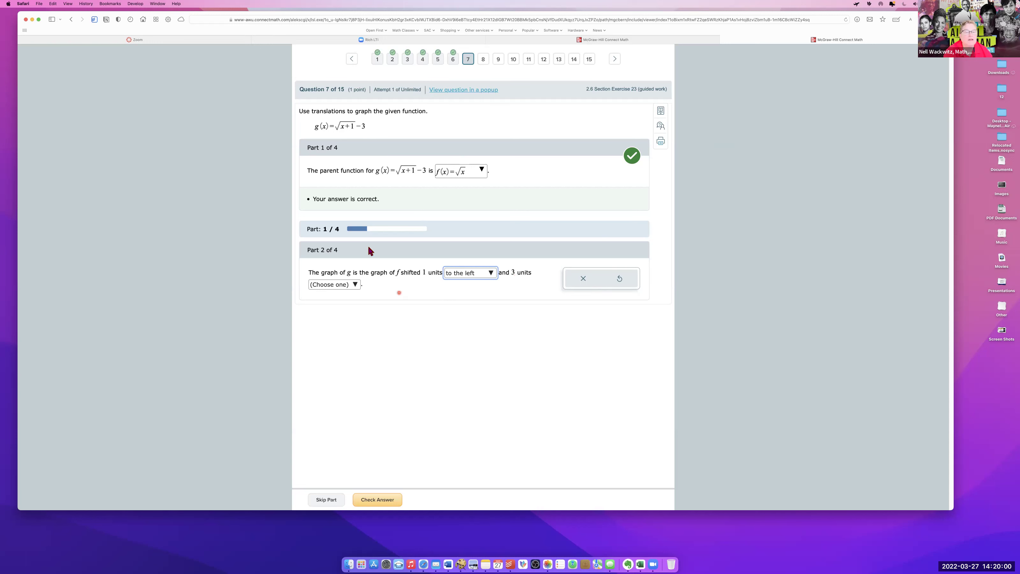
pyautogui.click(352, 286)
pyautogui.click(351, 262)
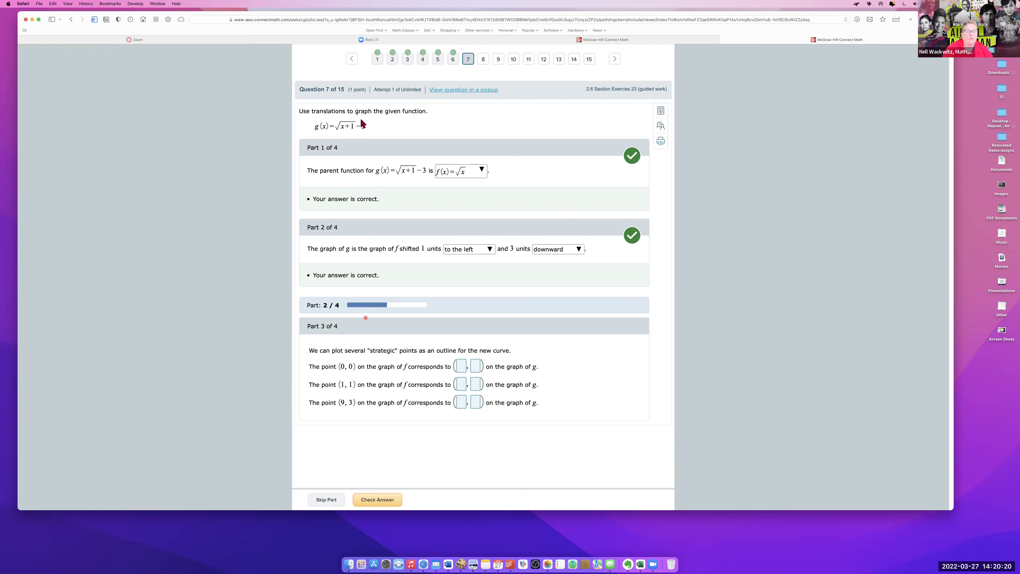
# - In part 3, enter (−1, −3) as the point on g that corresponds to (0, 0) on f
pyautogui.click(461, 366)
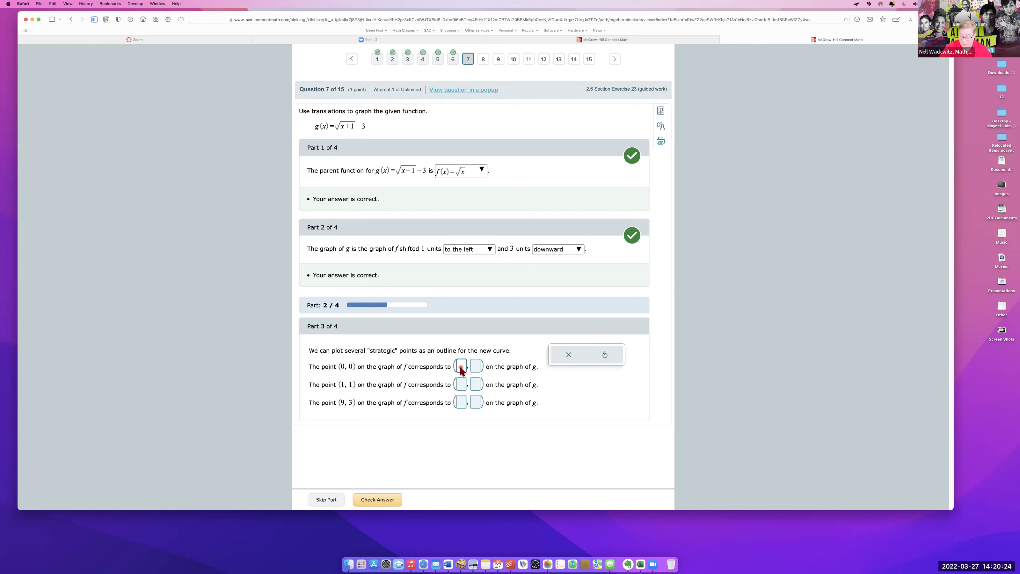
pyautogui.write('-1')
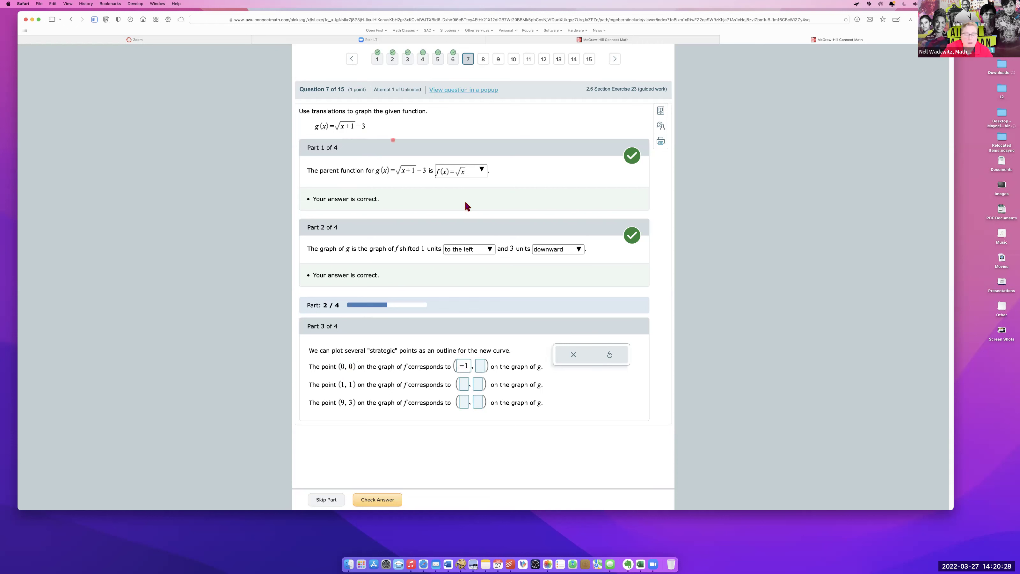
pyautogui.click(481, 365)
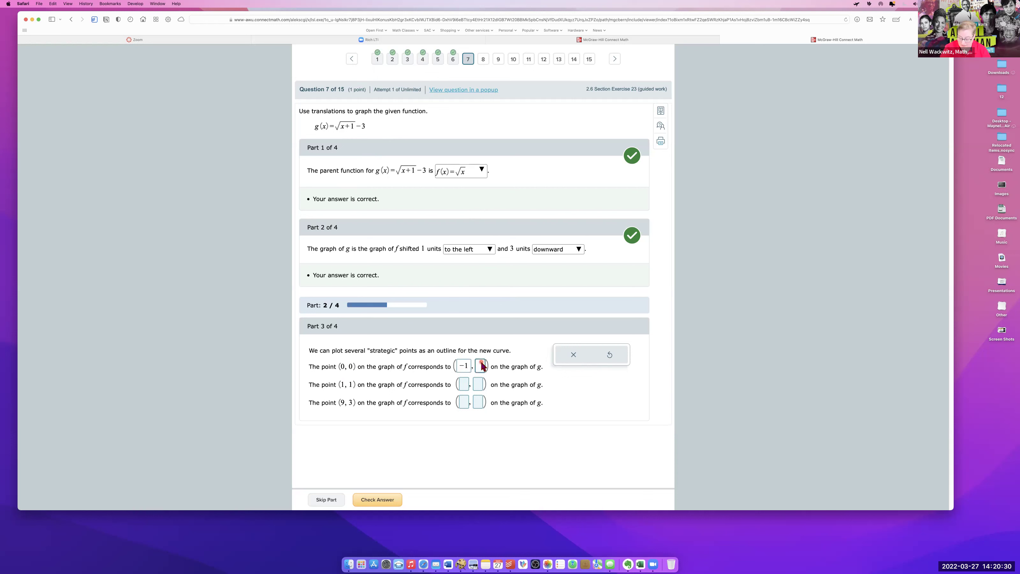
pyautogui.write('-3')
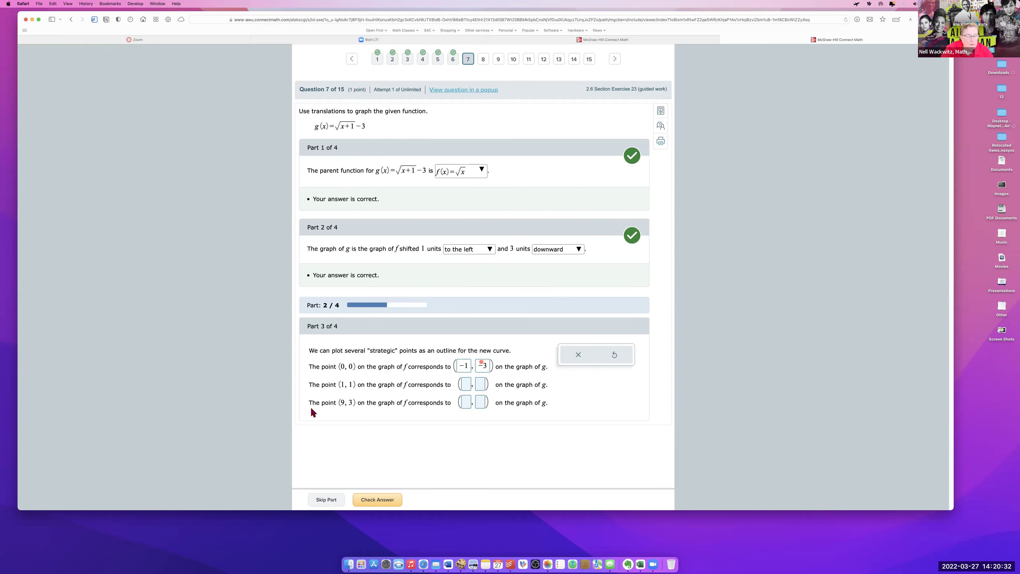
# - Enter (0, −2) as the point on g that corresponds to (1, 1) on f
pyautogui.click(338, 383)
pyautogui.click(464, 384)
pyautogui.write('0')
pyautogui.click(480, 385)
pyautogui.write('-2')
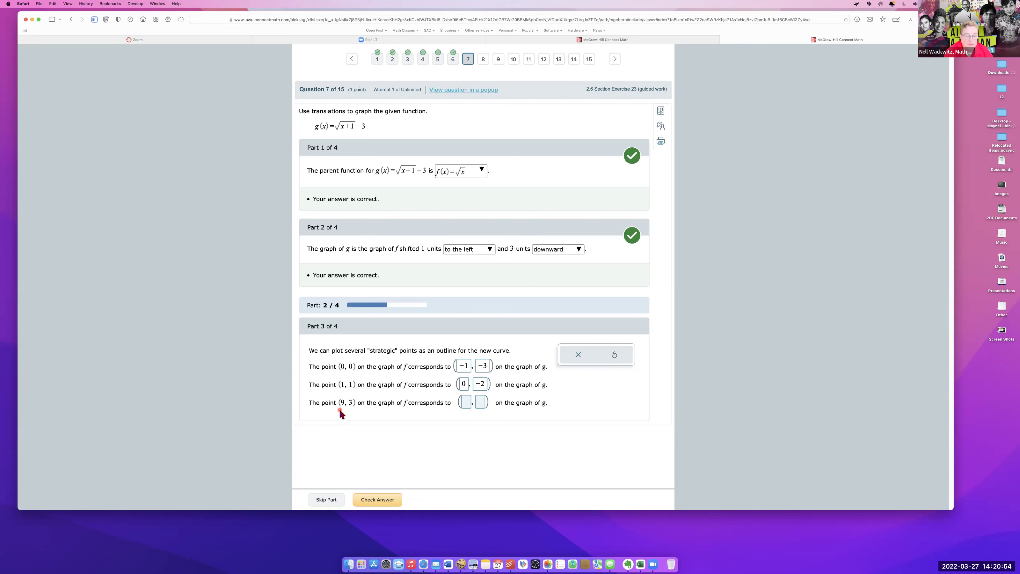
# - Enter (8, 0) as the point on g that corresponds to (9, 3) on f, and check part 3
pyautogui.click(465, 402)
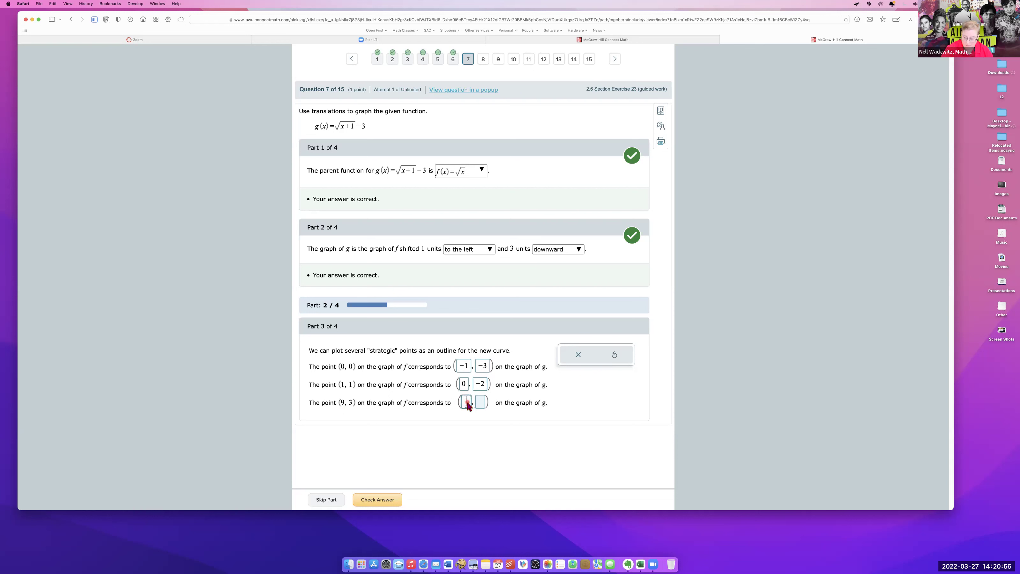
pyautogui.write('8')
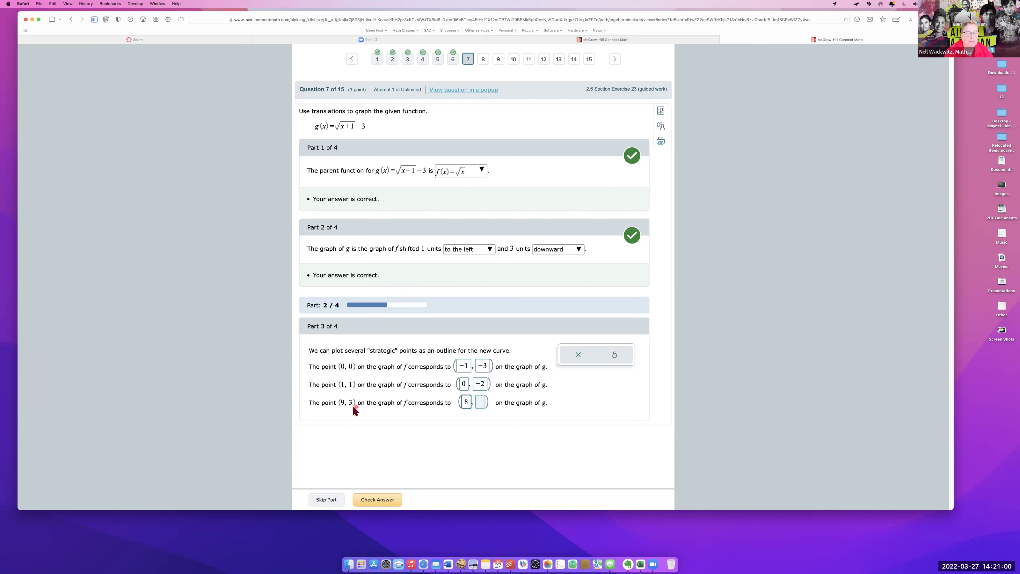
pyautogui.click(482, 402)
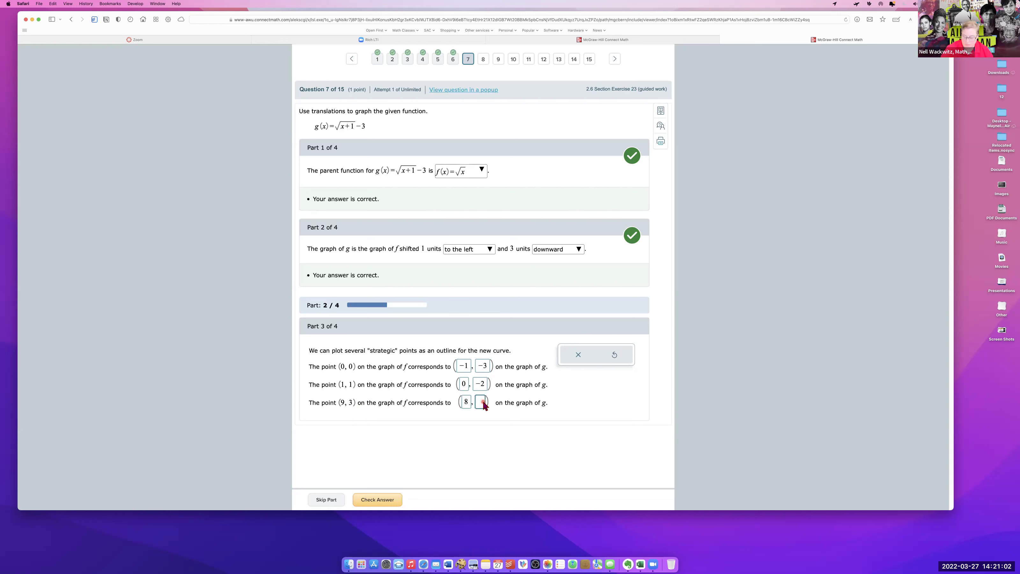
pyautogui.write('0')
pyautogui.click(378, 501)
pyautogui.click(218, 422)
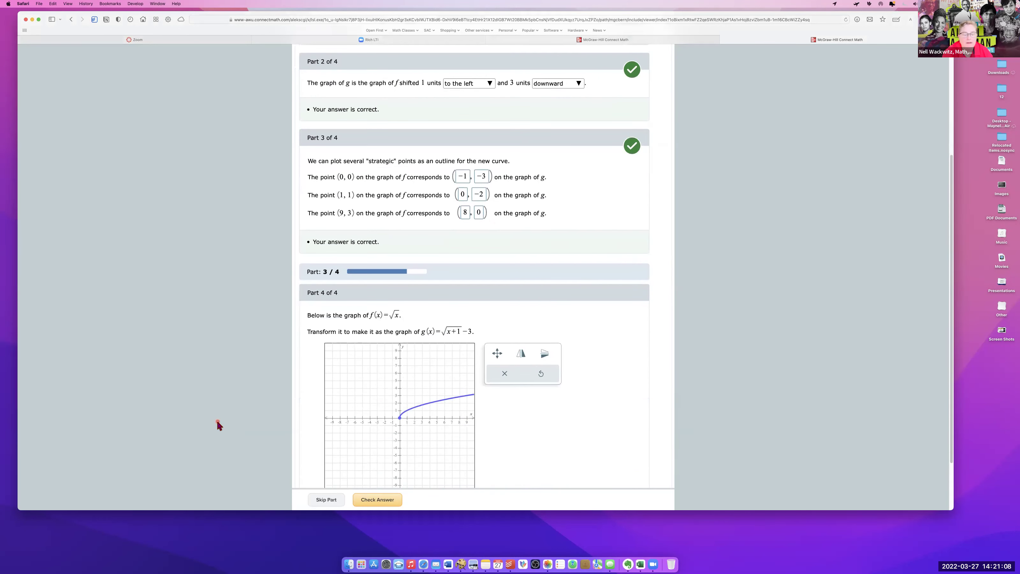
# - In part 4 of question 7, translate the square root graph 1 unit left and 3 units down, and check the answer
pyautogui.click(437, 278)
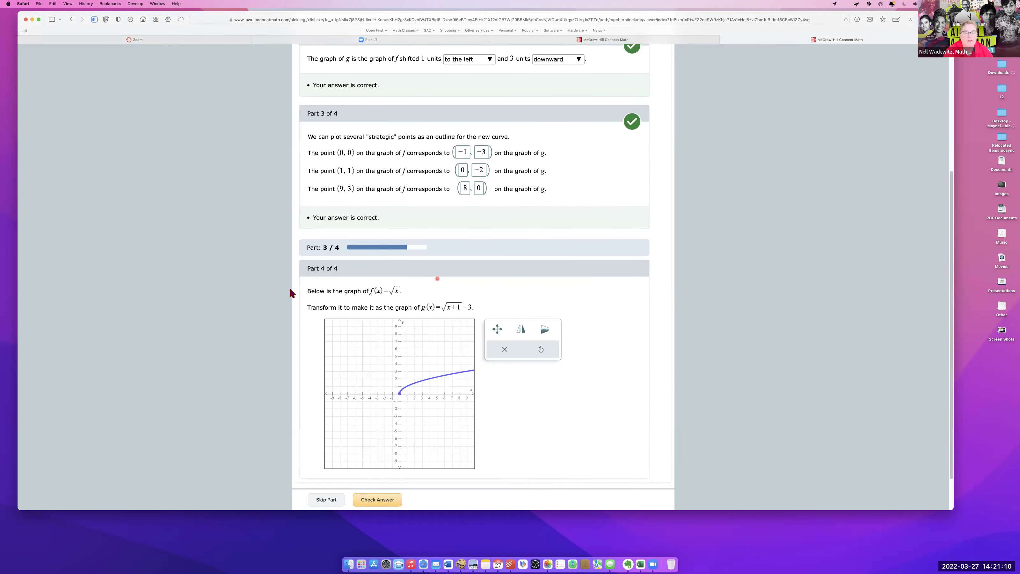
pyautogui.click(270, 323)
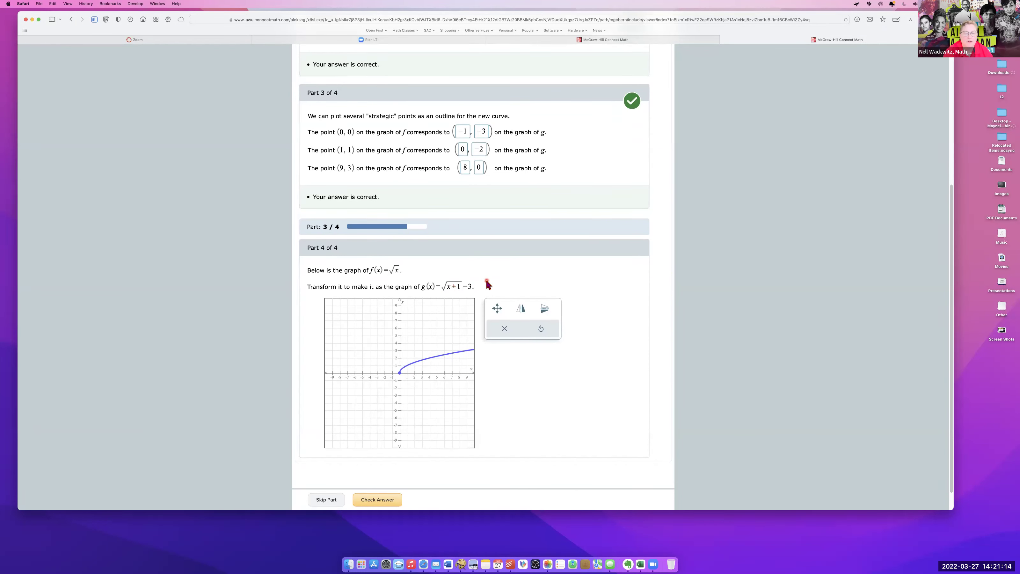
pyautogui.click(519, 139)
pyautogui.click(497, 308)
pyautogui.click(442, 352)
pyautogui.moveTo(435, 353); pyautogui.dragTo(434, 353)
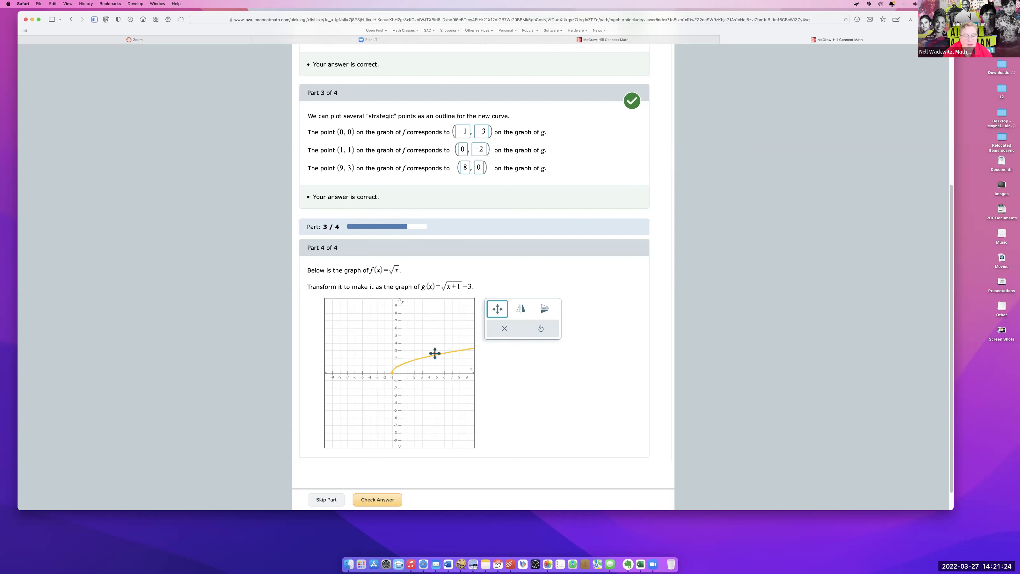
pyautogui.moveTo(435, 353); pyautogui.dragTo(436, 370)
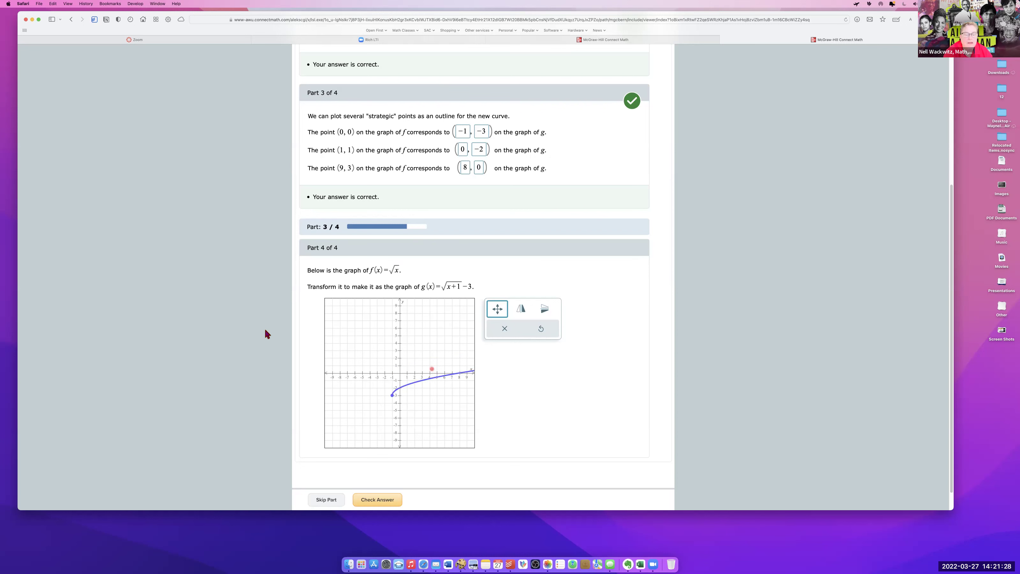
pyautogui.scroll(1, 263, 331)
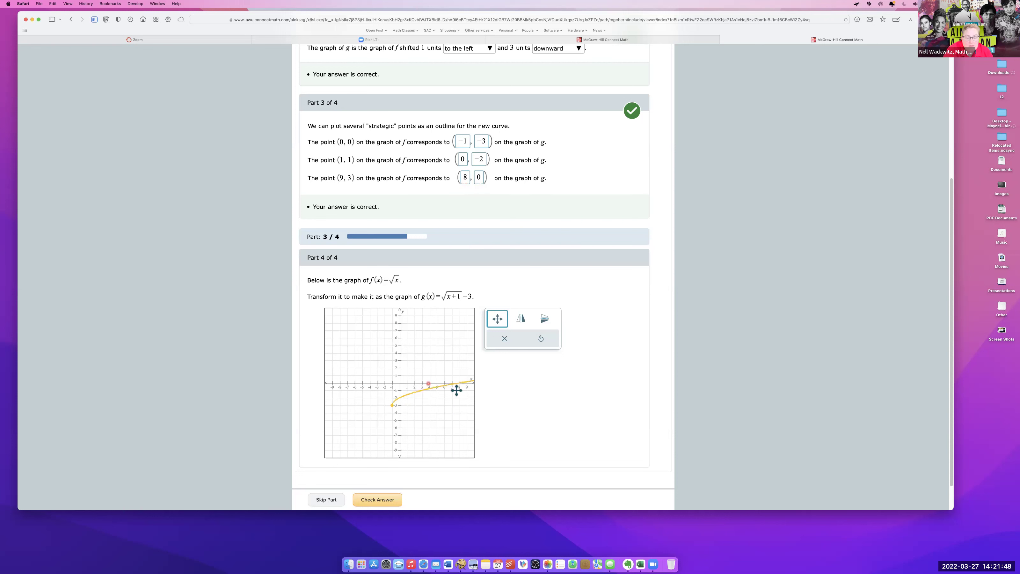
pyautogui.click(381, 500)
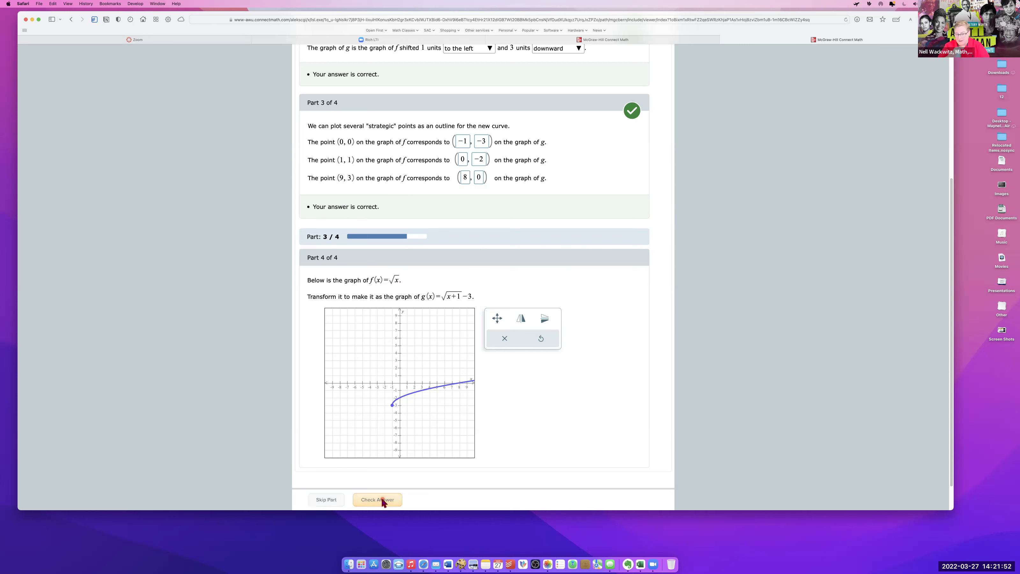
# - In question 8, vertically compress the parabola by a factor of 1/3 to graph b(x) = (1/3)x², and check the answer
pyautogui.scroll(5, 564, 227)
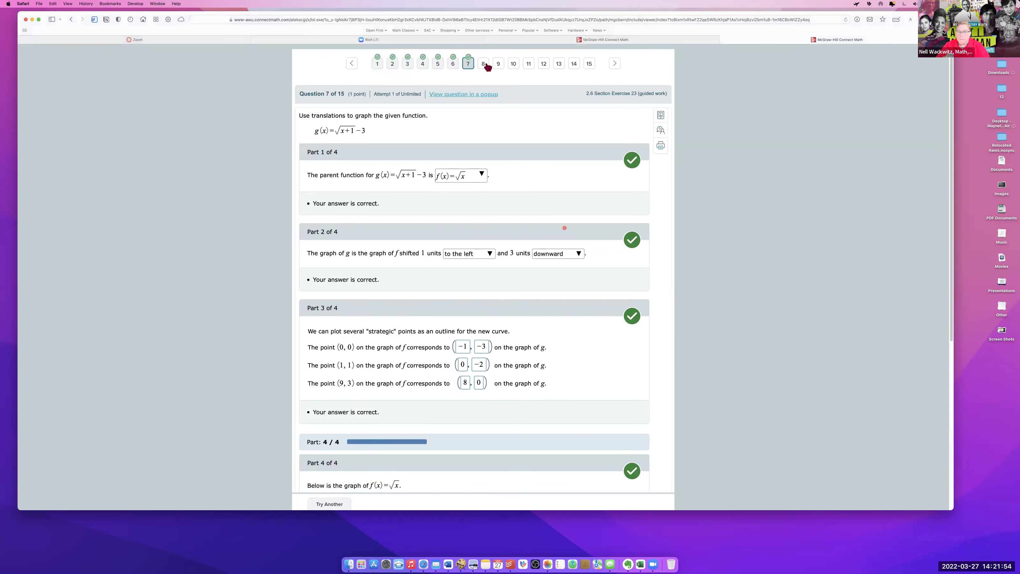
pyautogui.click(483, 59)
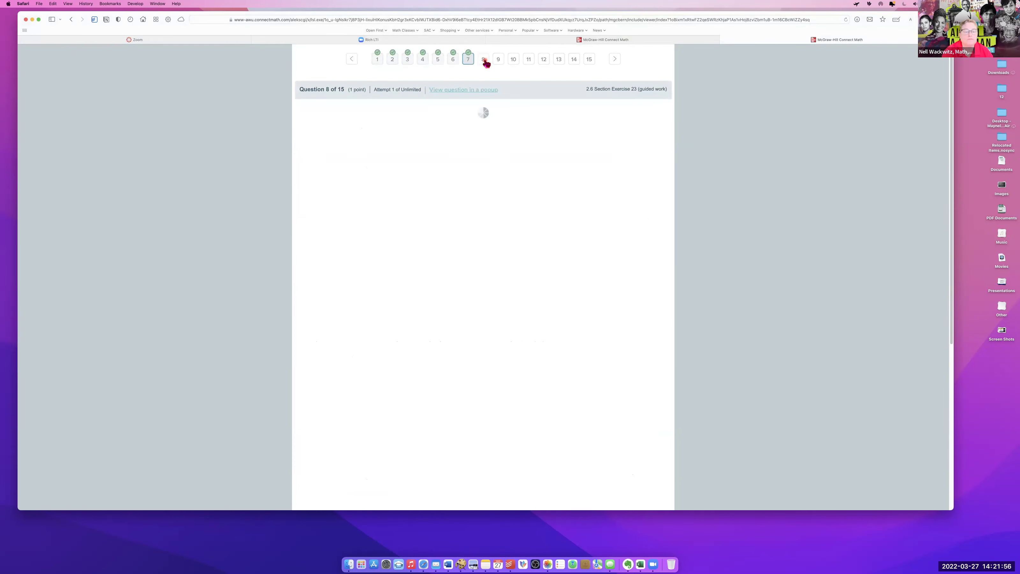
pyautogui.click(338, 106)
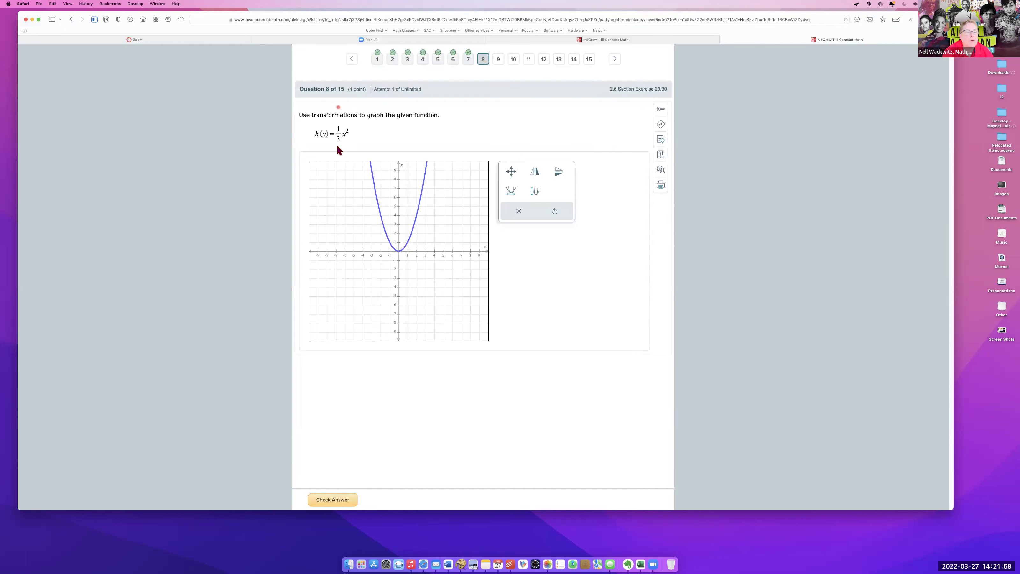
pyautogui.click(348, 138)
pyautogui.click(534, 211)
pyautogui.click(538, 193)
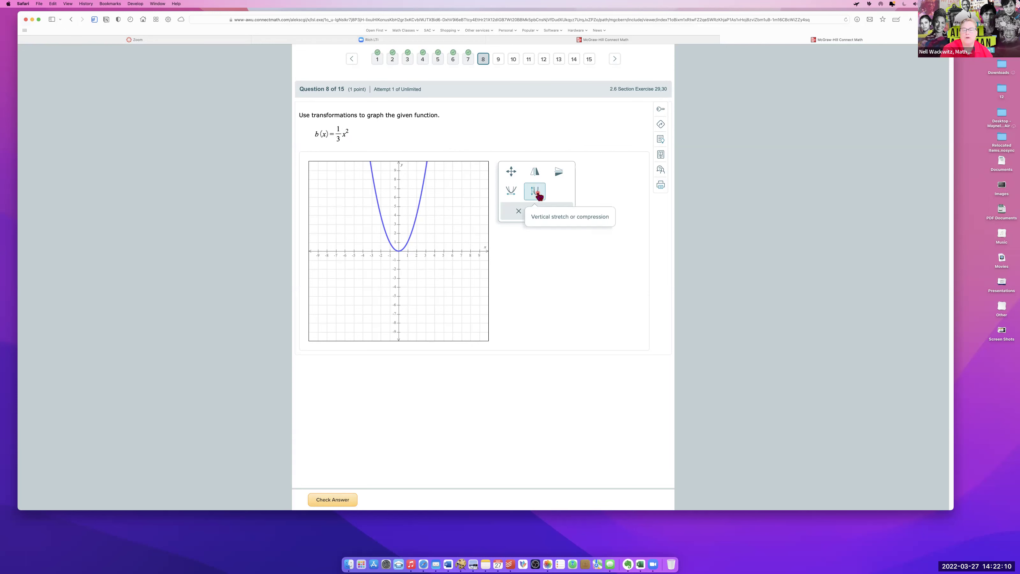
pyautogui.click(539, 195)
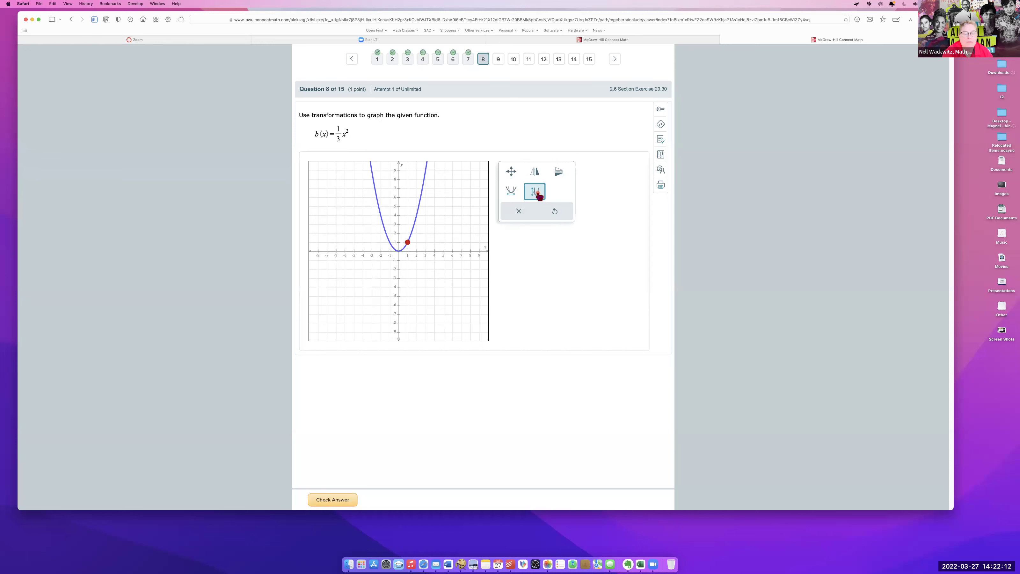
pyautogui.click(408, 243)
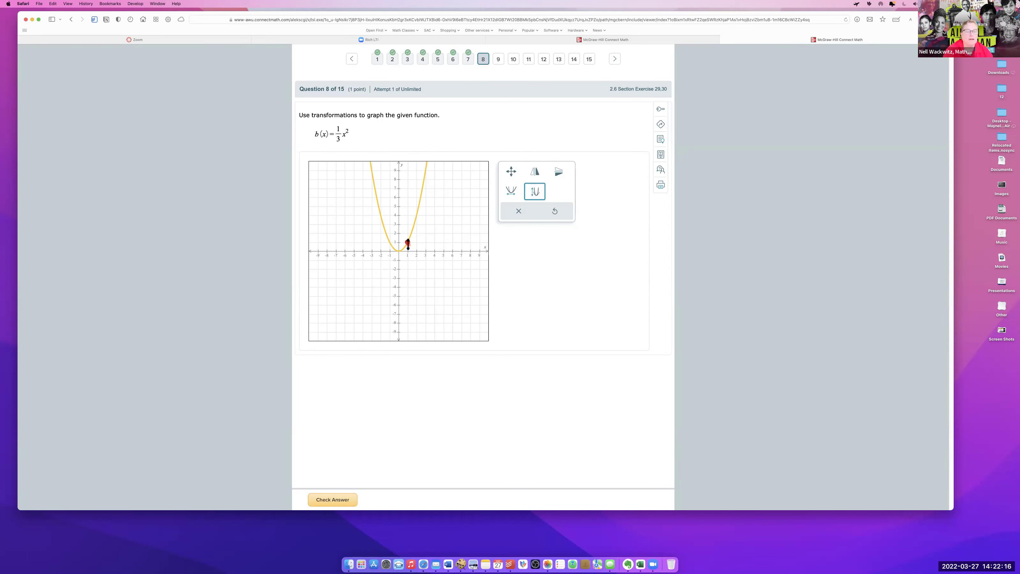
pyautogui.click(427, 170)
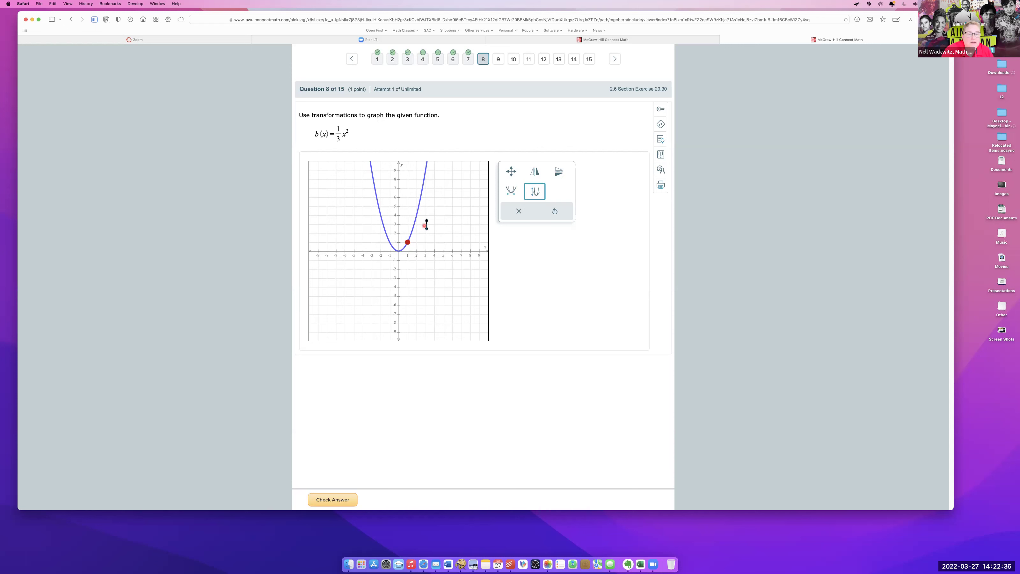
pyautogui.moveTo(407, 242); pyautogui.dragTo(407, 248)
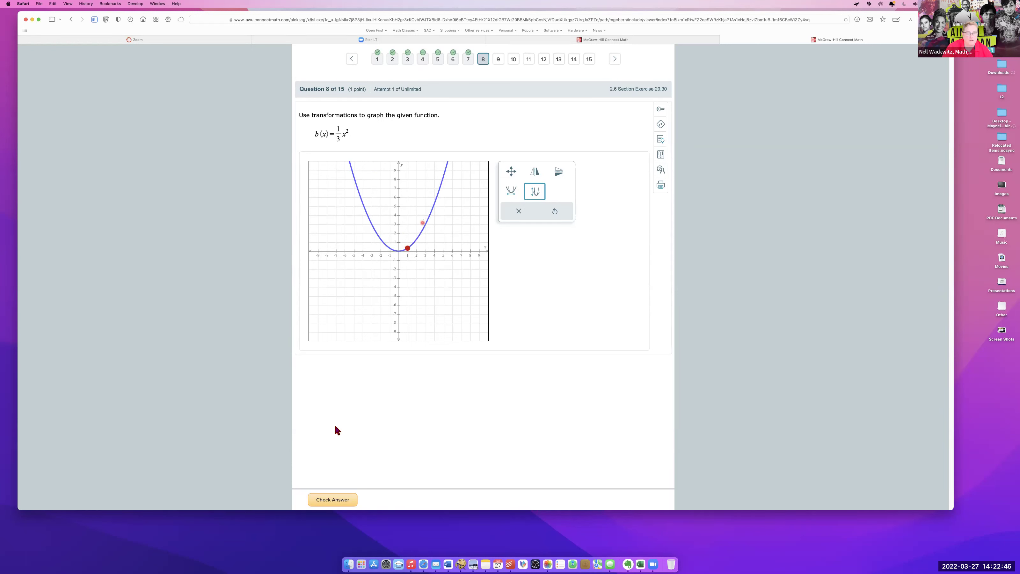
pyautogui.click(335, 501)
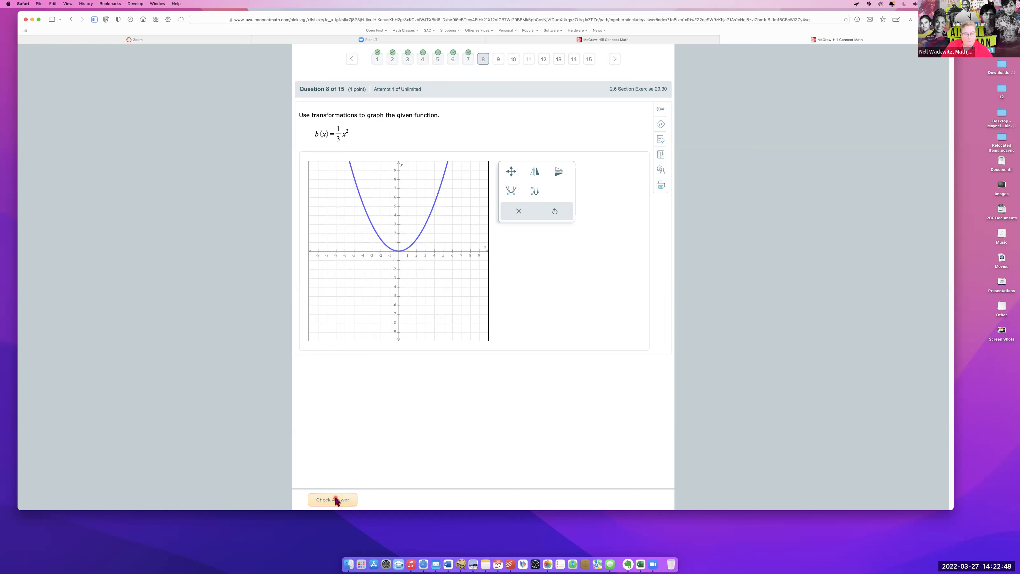
# - In question 9, plot the points (−3, 0), (3, 0) and (0, 9) for y = 3f(x)
pyautogui.click(498, 59)
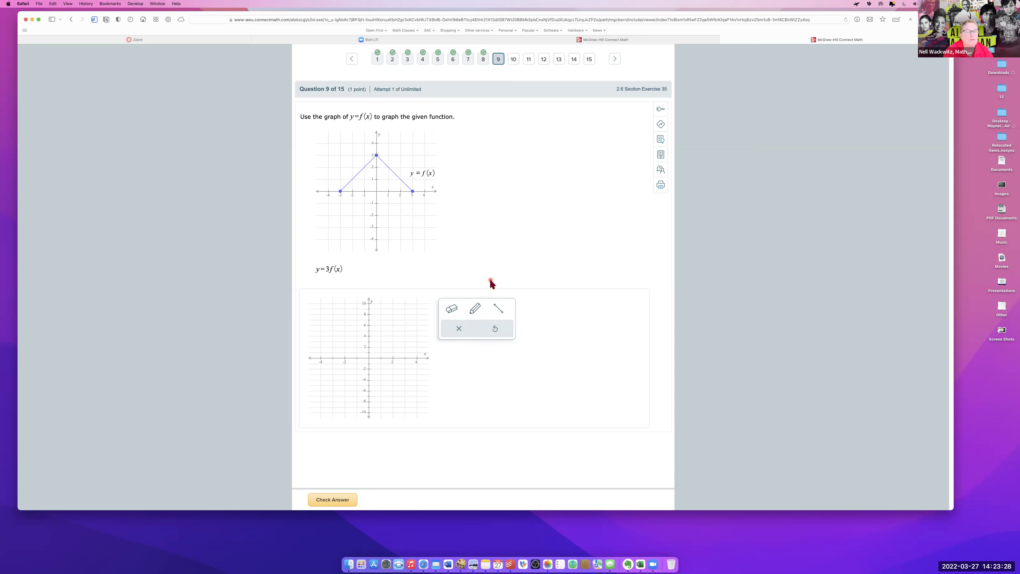
pyautogui.click(475, 309)
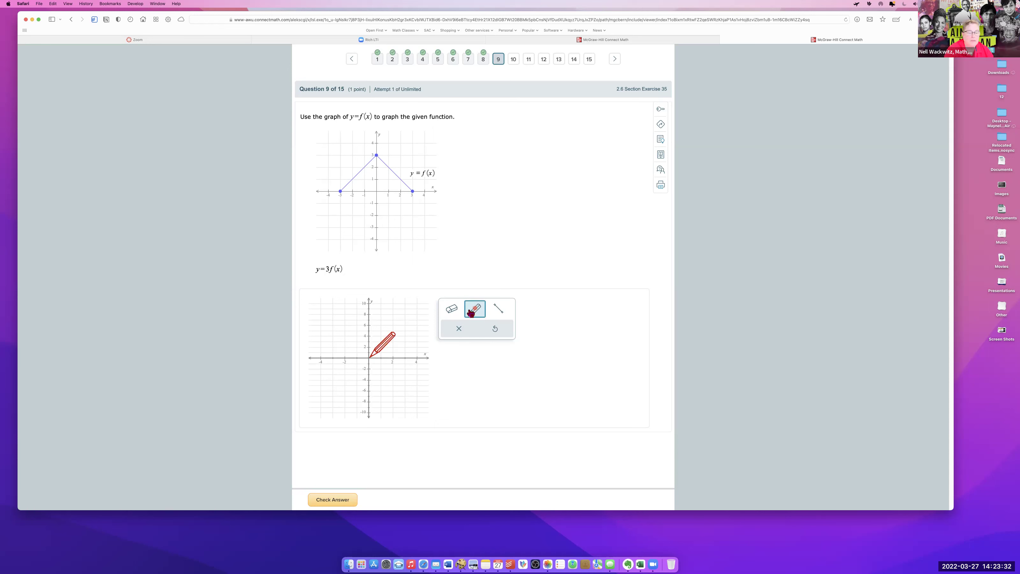
pyautogui.click(333, 357)
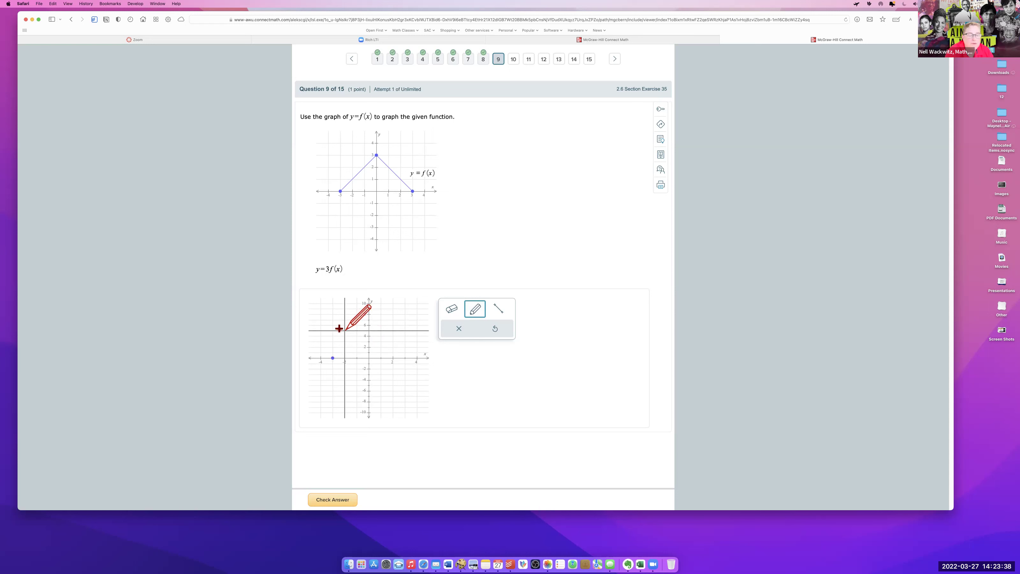
pyautogui.click(417, 196)
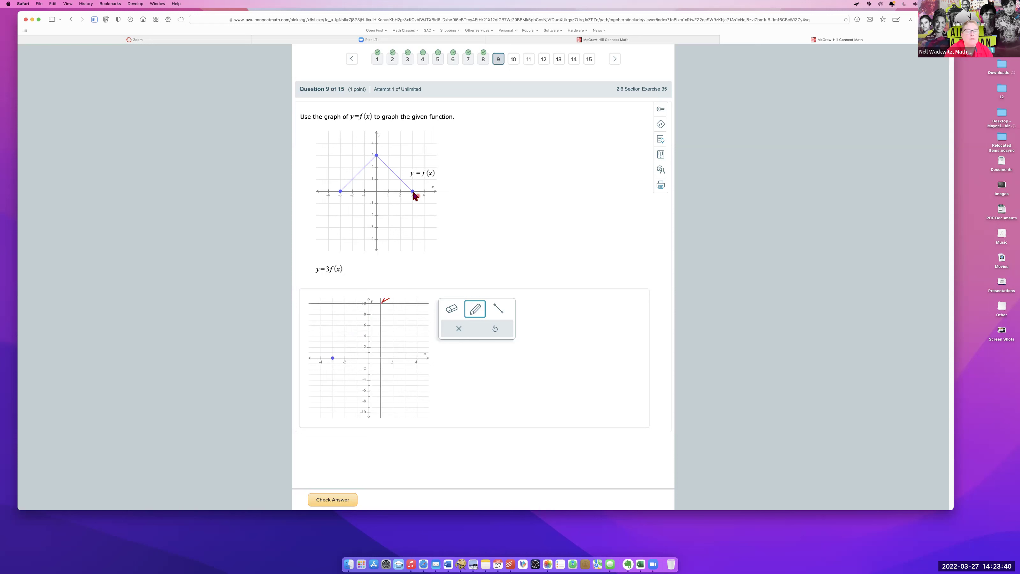
pyautogui.click(408, 235)
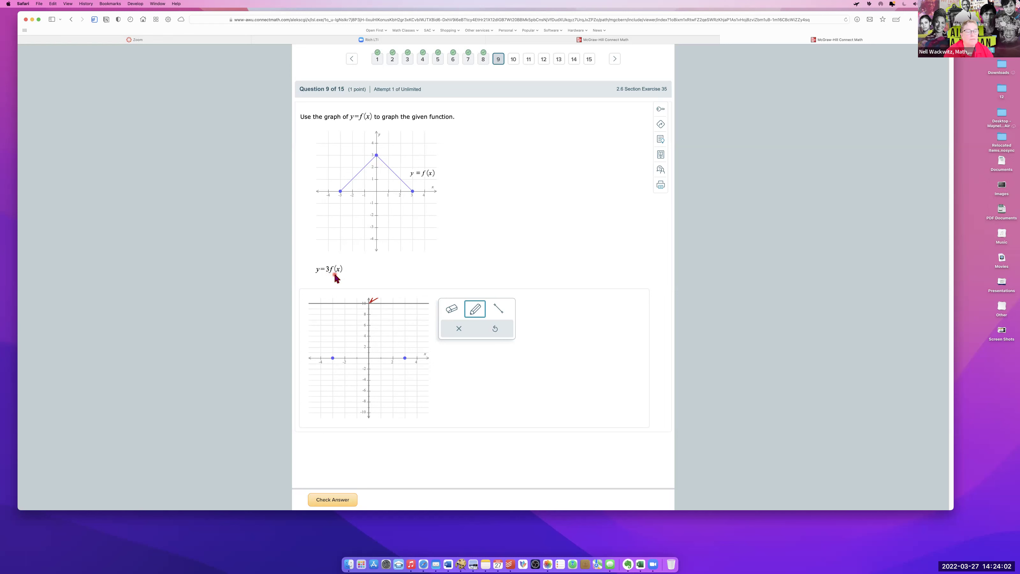
pyautogui.moveTo(365, 307); pyautogui.dragTo(381, 217)
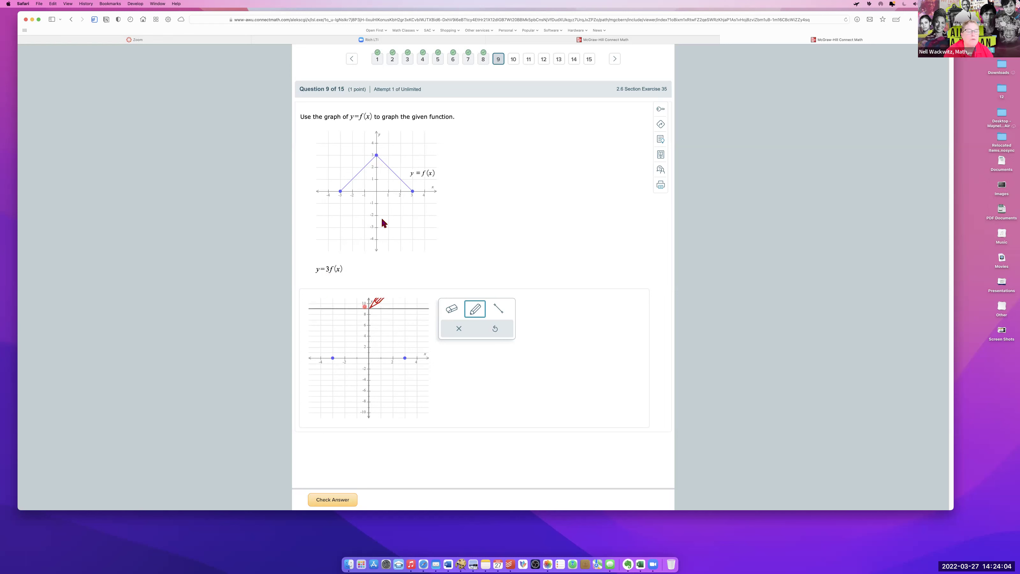
pyautogui.moveTo(365, 299); pyautogui.dragTo(368, 308)
# - Connect (3, 0) to (0, 9) and (0, 9) to (−3, 0) with line segments, and check the answer
pyautogui.click(498, 308)
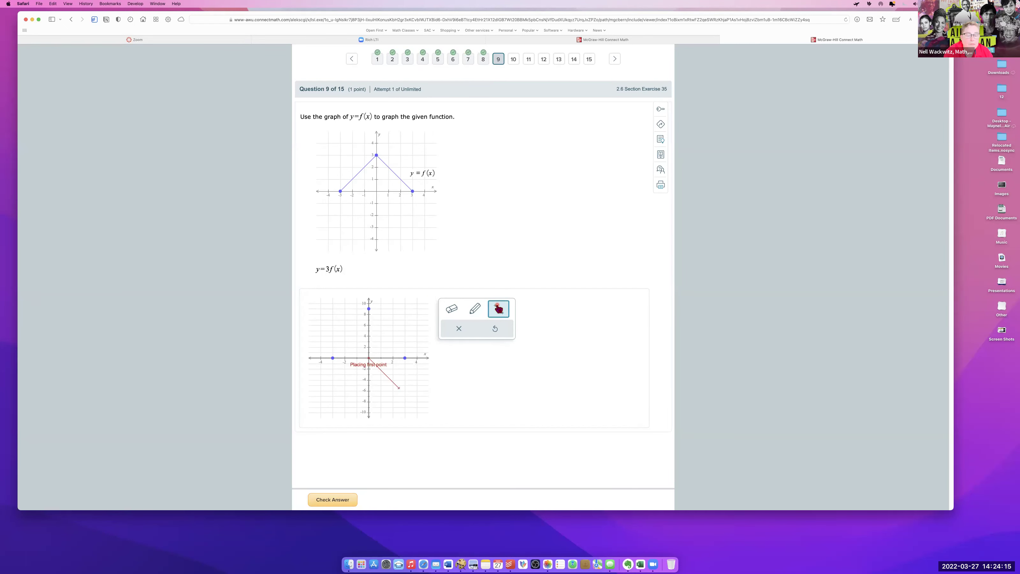
pyautogui.click(403, 358)
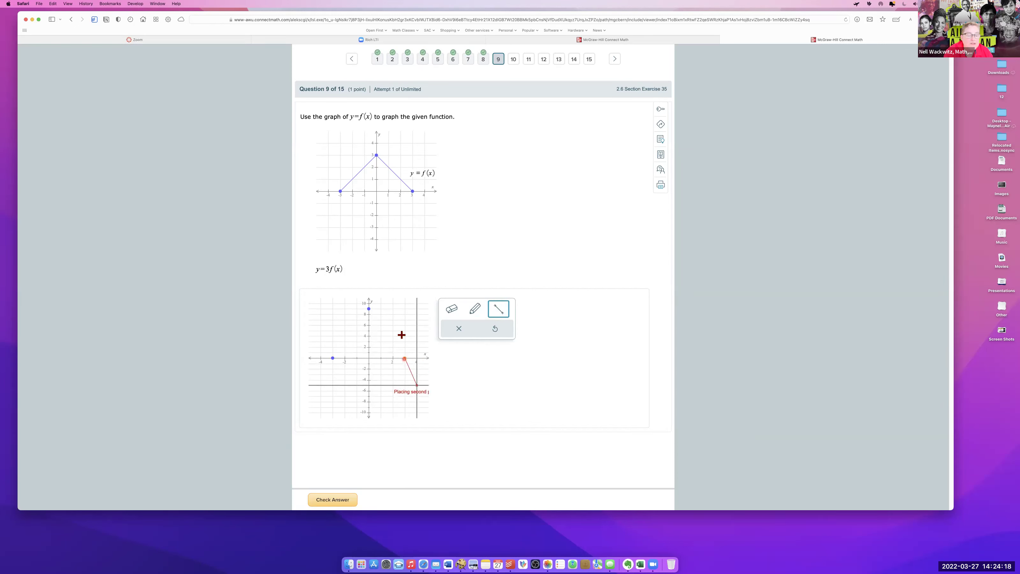
pyautogui.click(368, 309)
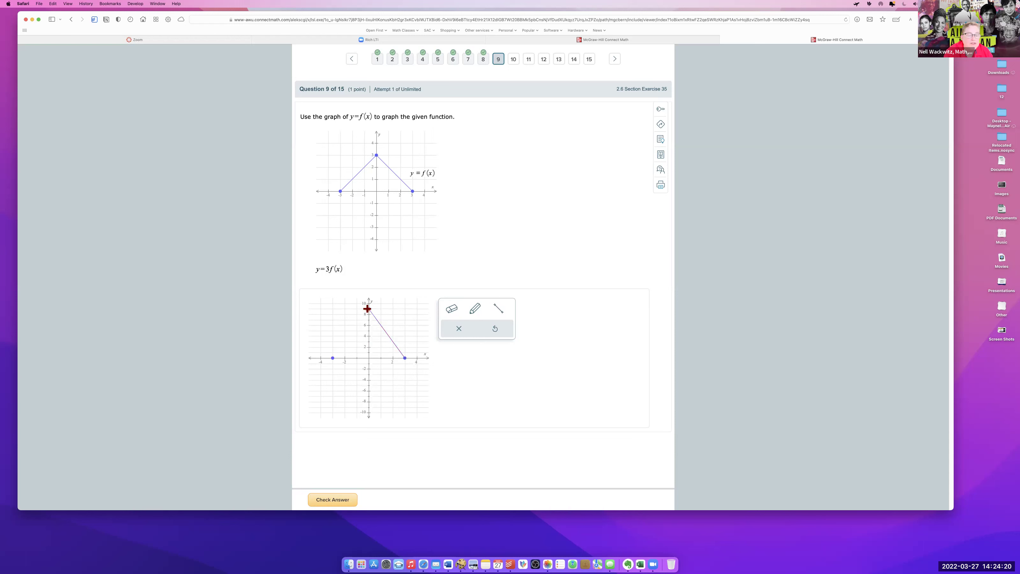
pyautogui.click(502, 310)
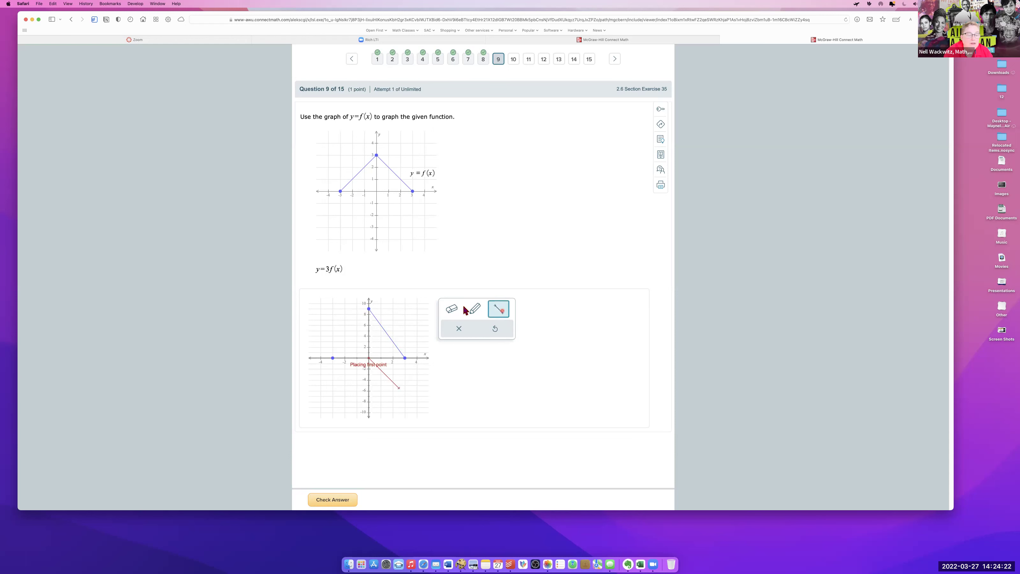
pyautogui.click(368, 308)
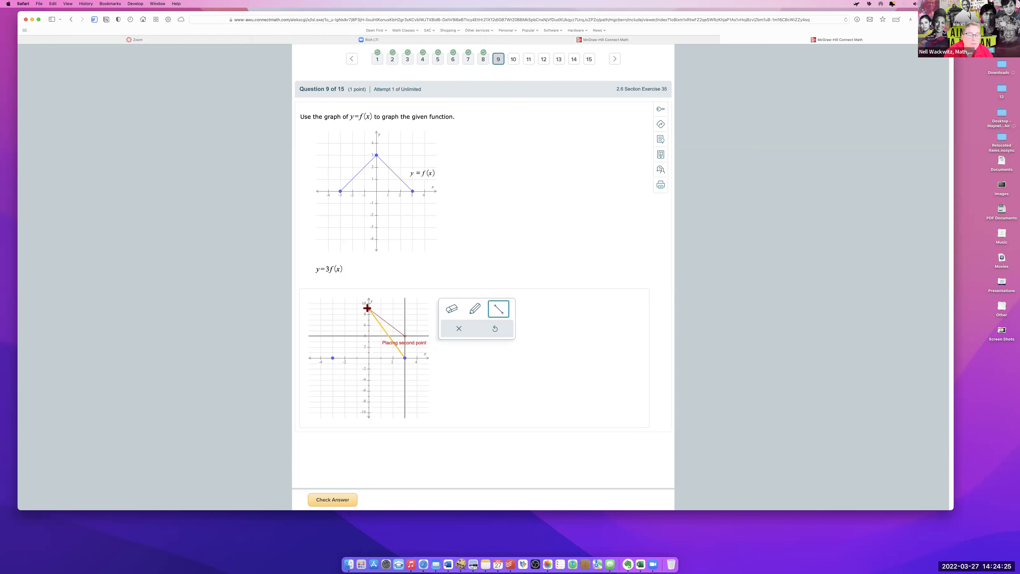
pyautogui.click(332, 357)
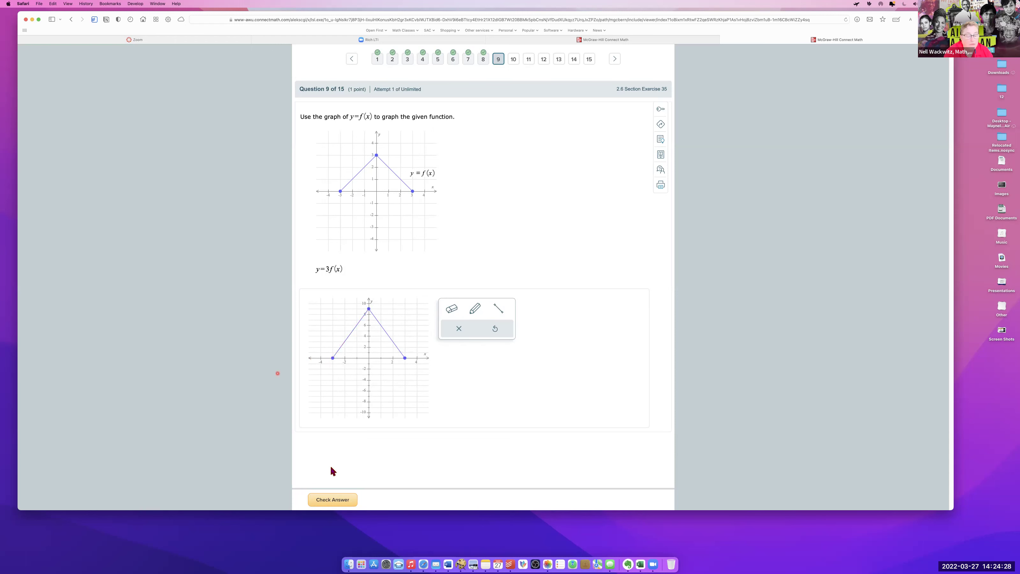
pyautogui.click(332, 500)
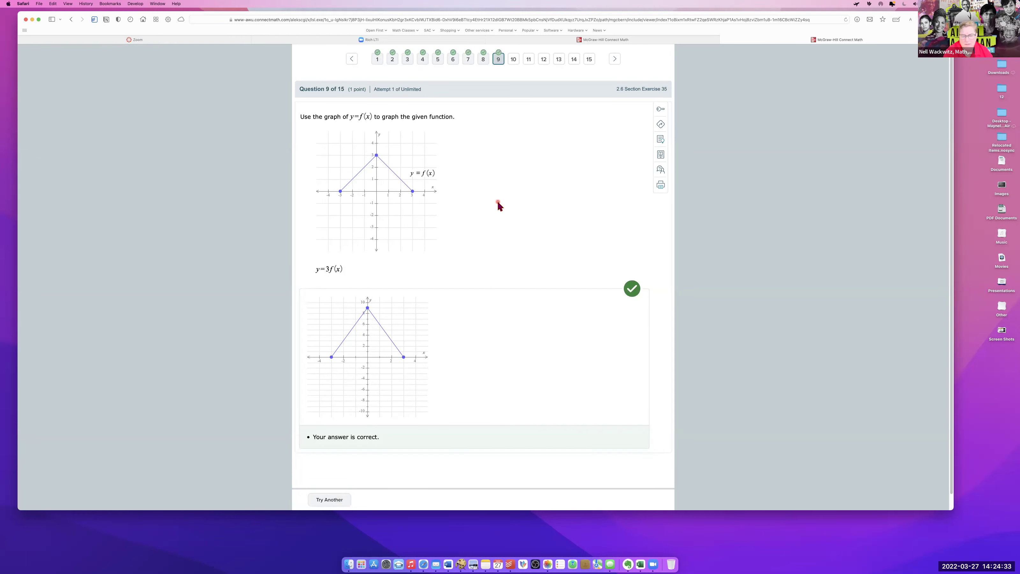
# - In question 10, reflect the cube root graph across the y-axis to graph p(x) = ∛(−x), and check the answer
pyautogui.click(513, 60)
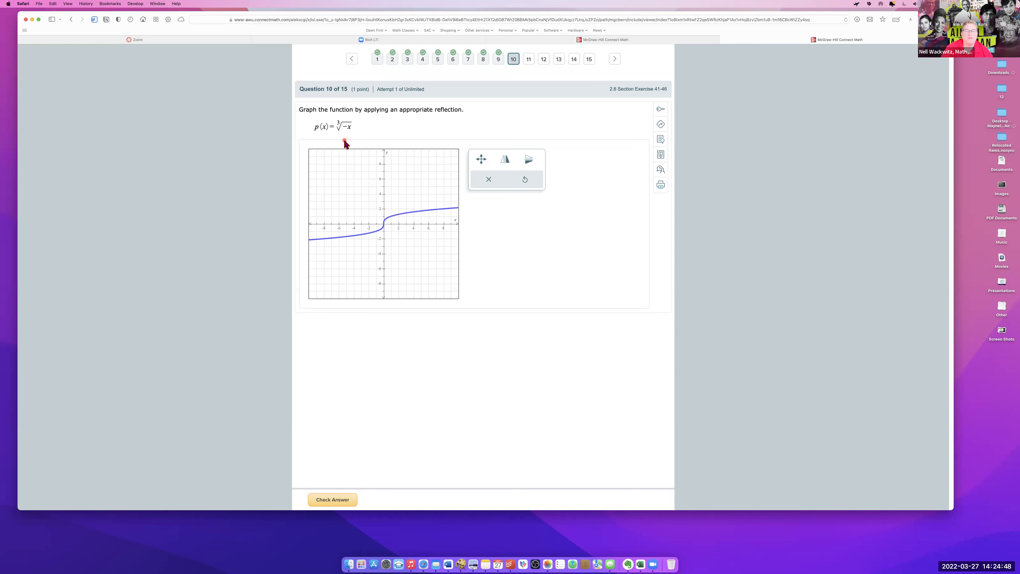
pyautogui.click(504, 160)
pyautogui.click(335, 499)
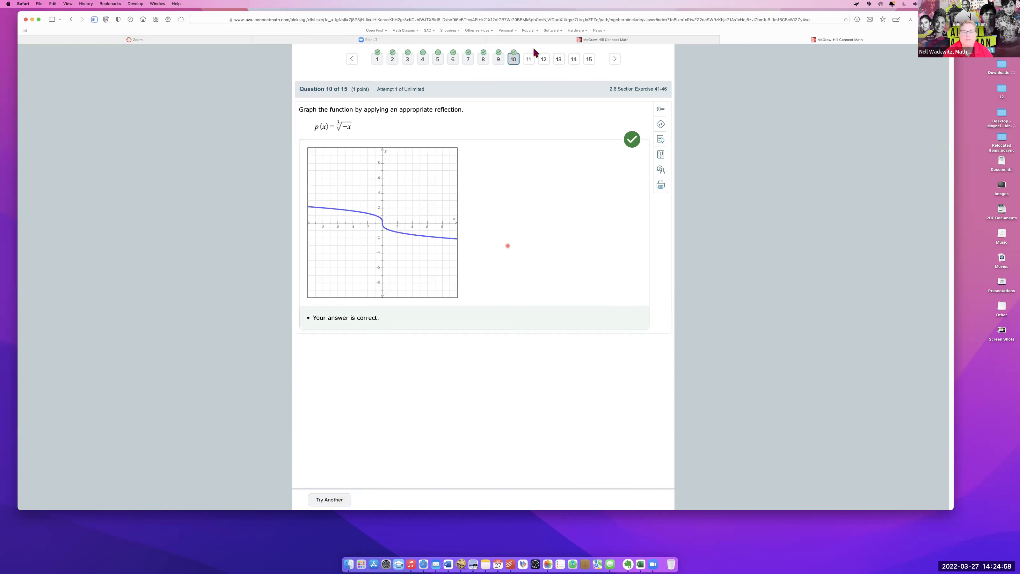
# - Open question 11 and examine the graph of y = g(x) against the required function y = g(−x)
pyautogui.click(528, 60)
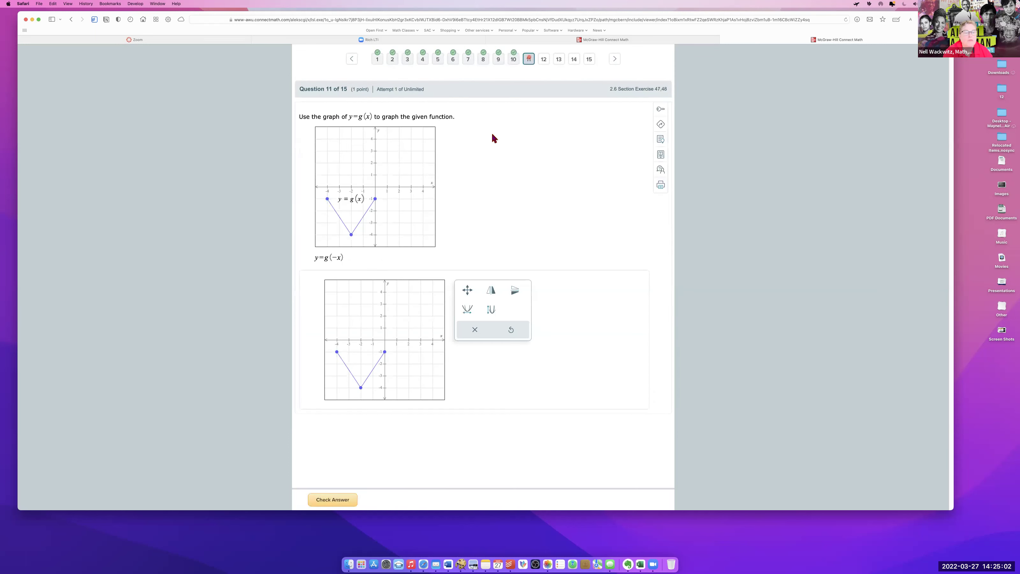
pyautogui.click(449, 221)
pyautogui.click(390, 296)
pyautogui.click(364, 193)
pyautogui.click(339, 320)
pyautogui.click(322, 326)
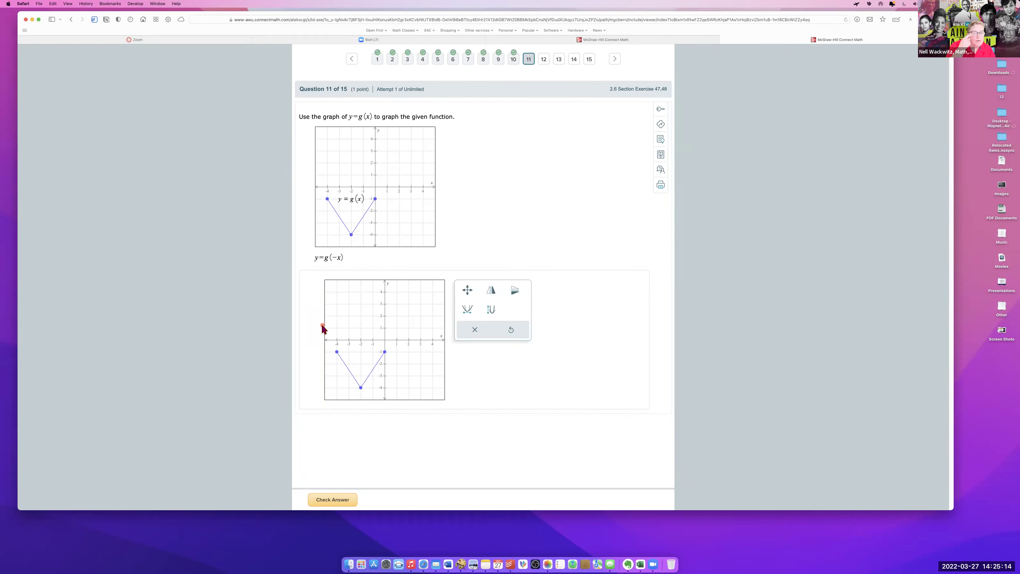
pyautogui.click(342, 223)
pyautogui.click(343, 275)
pyautogui.click(327, 325)
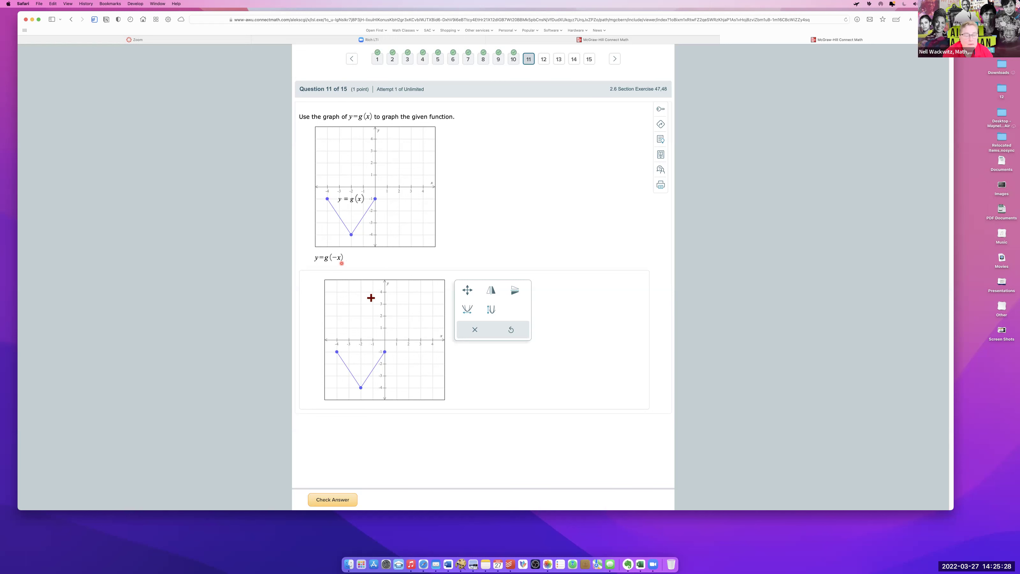
# - Reflect the question 11 graph across the y-axis and check the answer before opening question 12
pyautogui.click(493, 293)
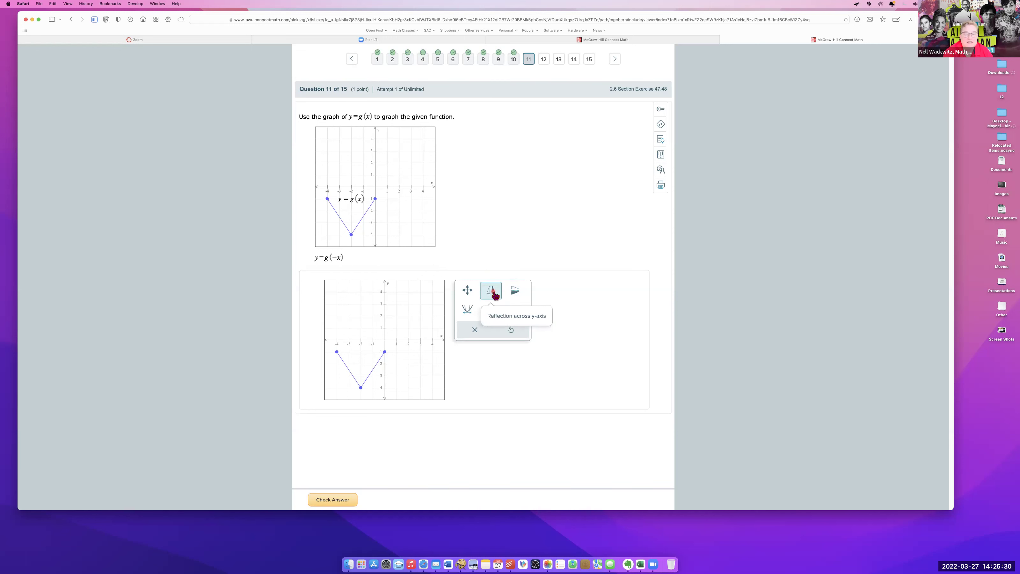
pyautogui.click(486, 281)
pyautogui.click(493, 293)
pyautogui.click(354, 321)
pyautogui.click(339, 499)
pyautogui.click(462, 218)
pyautogui.click(543, 59)
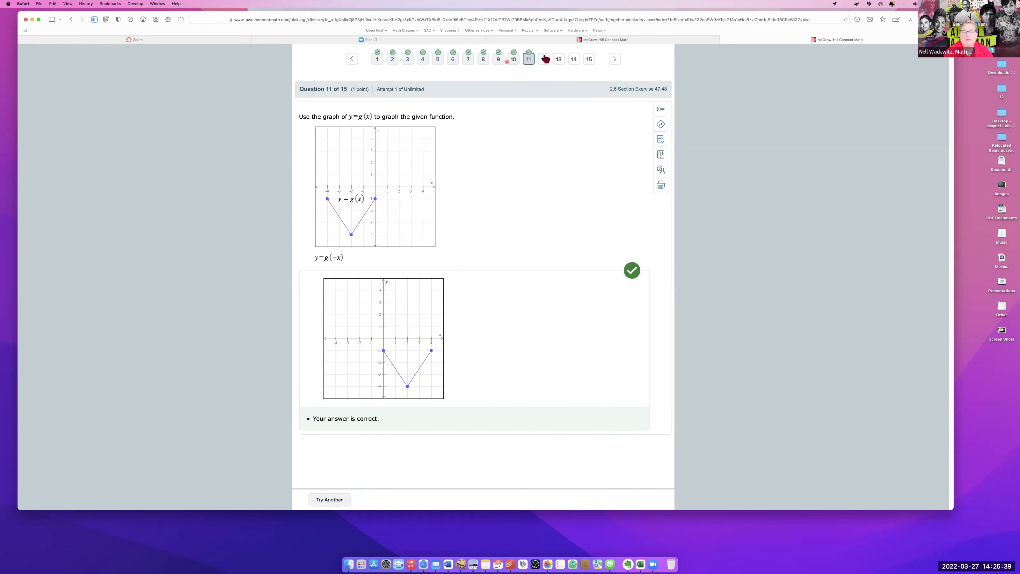
# - In question 12, reflect the semicircle across the x-axis to graph y = −f(x), and check the answer
pyautogui.click(522, 292)
pyautogui.click(421, 391)
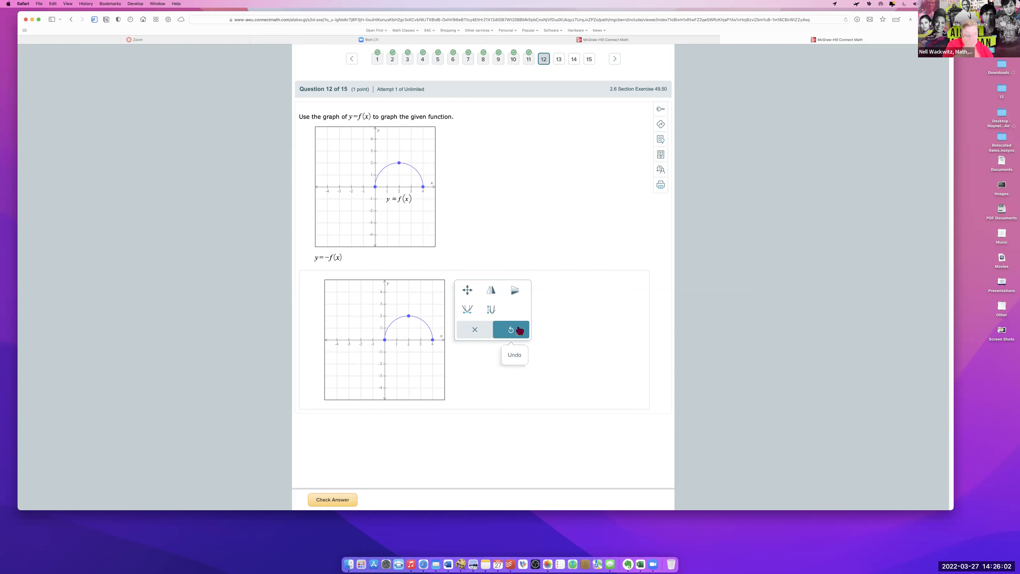
pyautogui.click(518, 294)
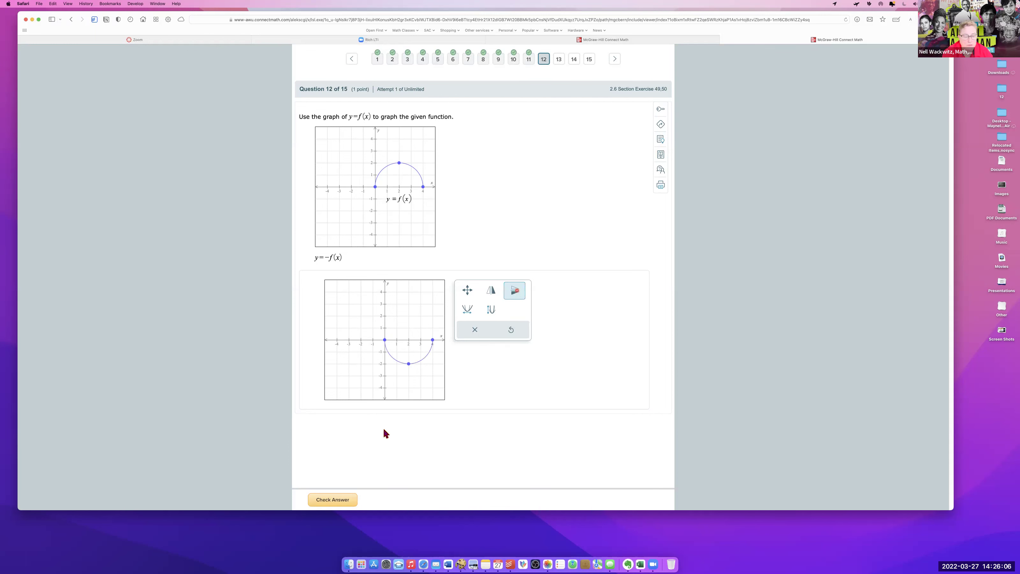
pyautogui.click(343, 499)
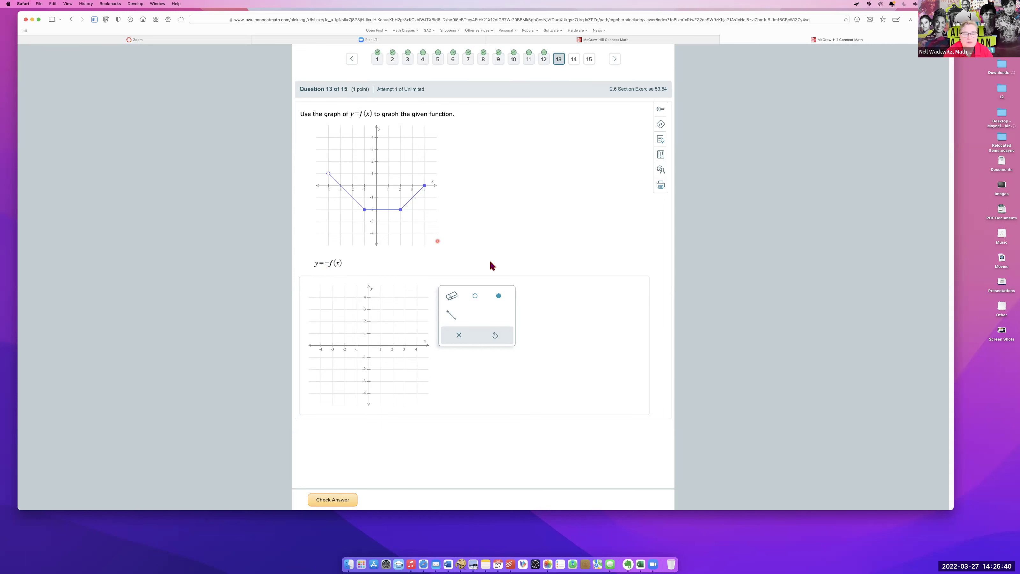
# - In question 13, plot a hollow dot at (−4, −1) and solid dots at (−1, 2), (2, 2) and (4, 0)
pyautogui.click(475, 295)
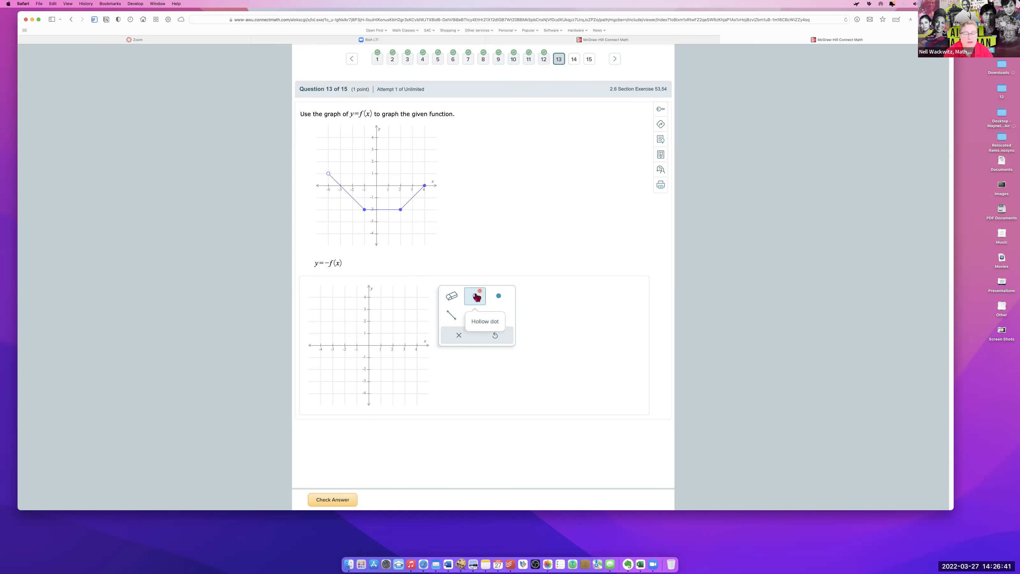
pyautogui.click(325, 196)
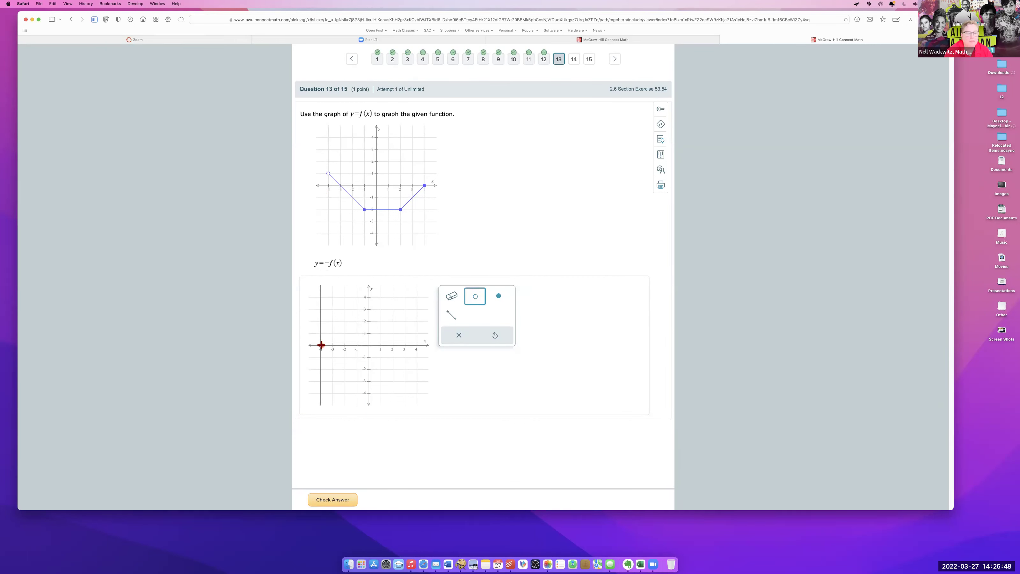
pyautogui.click(320, 356)
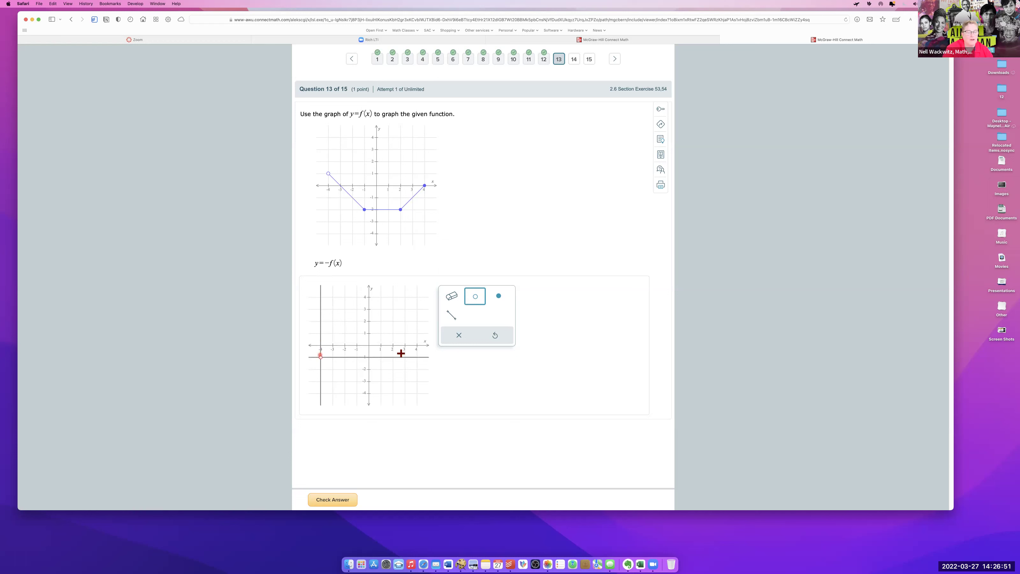
pyautogui.click(501, 300)
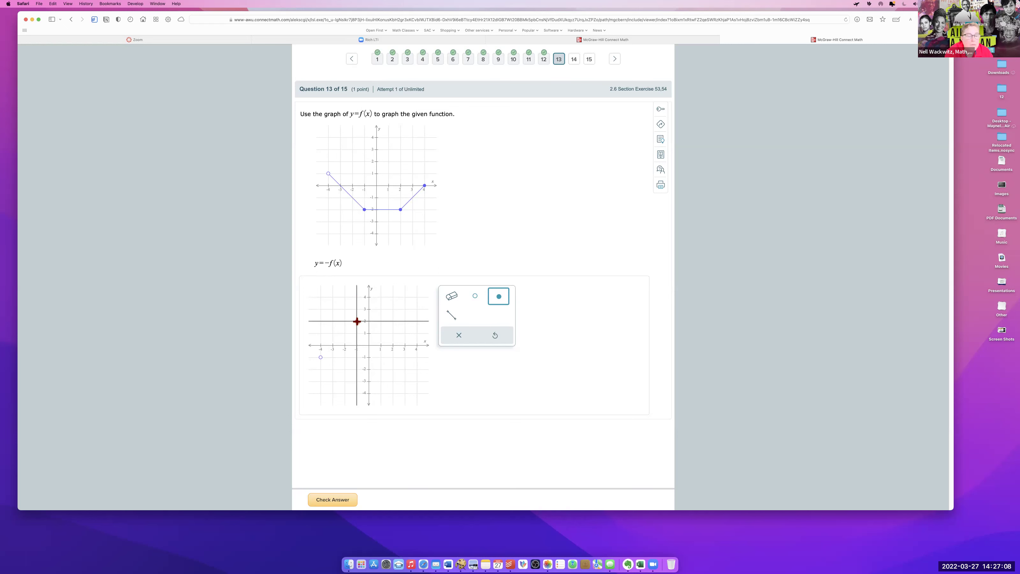
pyautogui.click(357, 320)
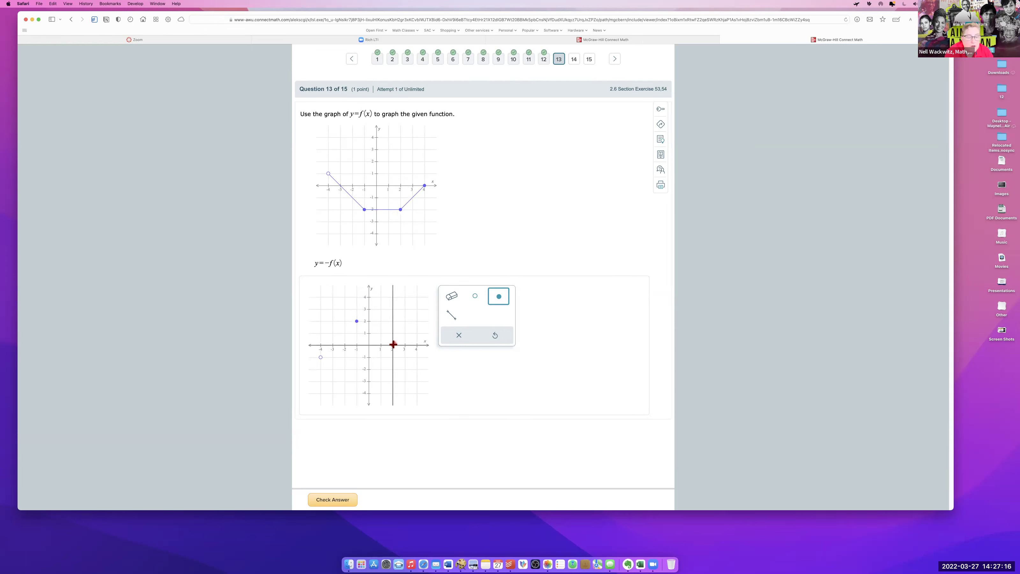
pyautogui.click(388, 315)
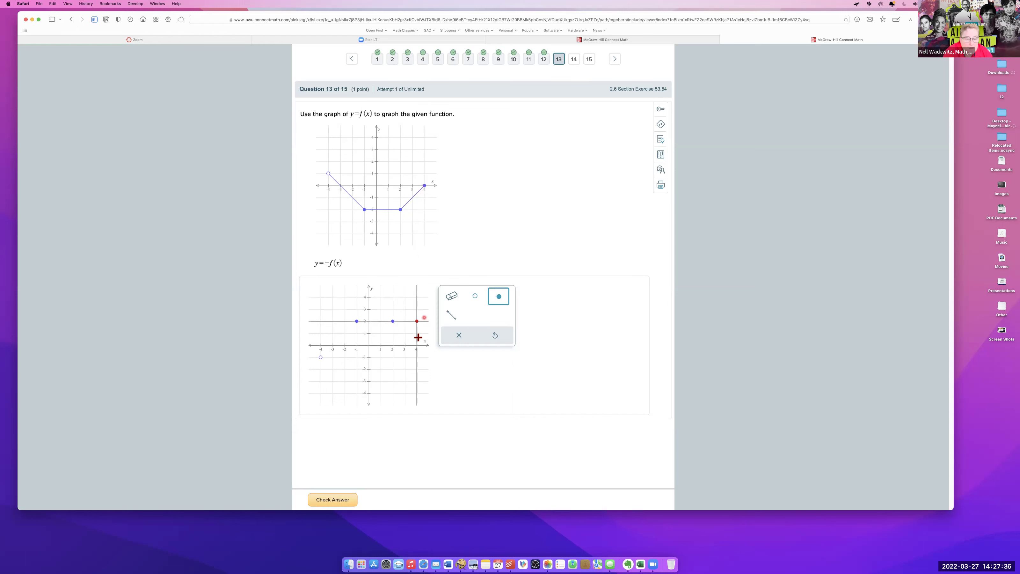
pyautogui.click(416, 344)
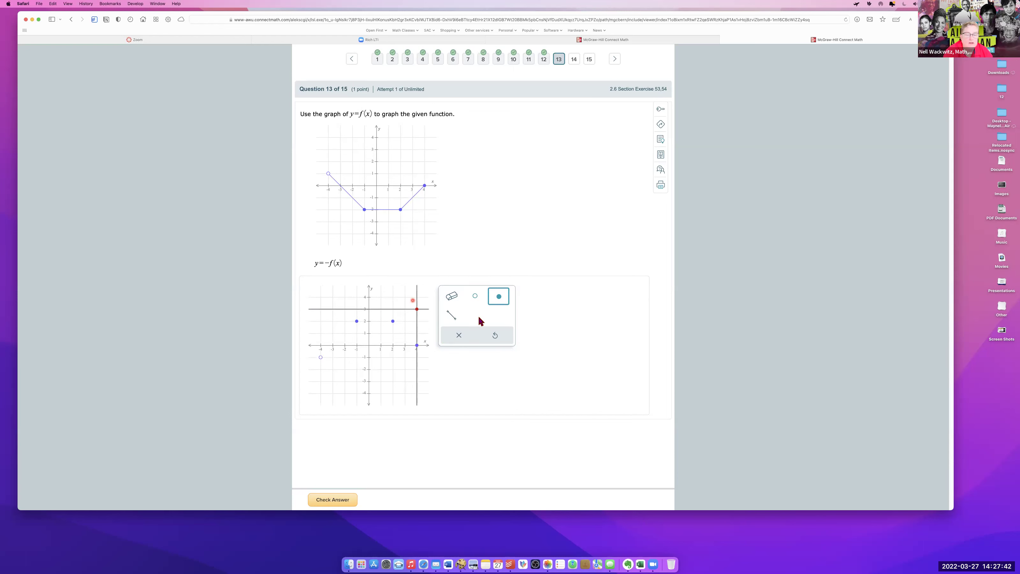
# - Connect (4, 0), (2, 2), (−1, 2) and (−4, −1) in order with line segments, and check the answer
pyautogui.click(451, 315)
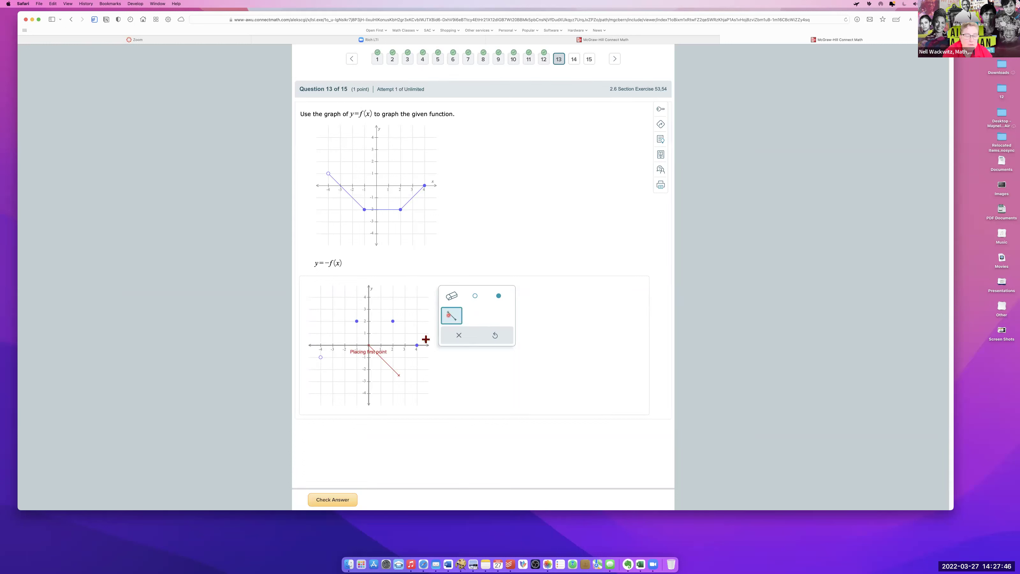
pyautogui.click(416, 345)
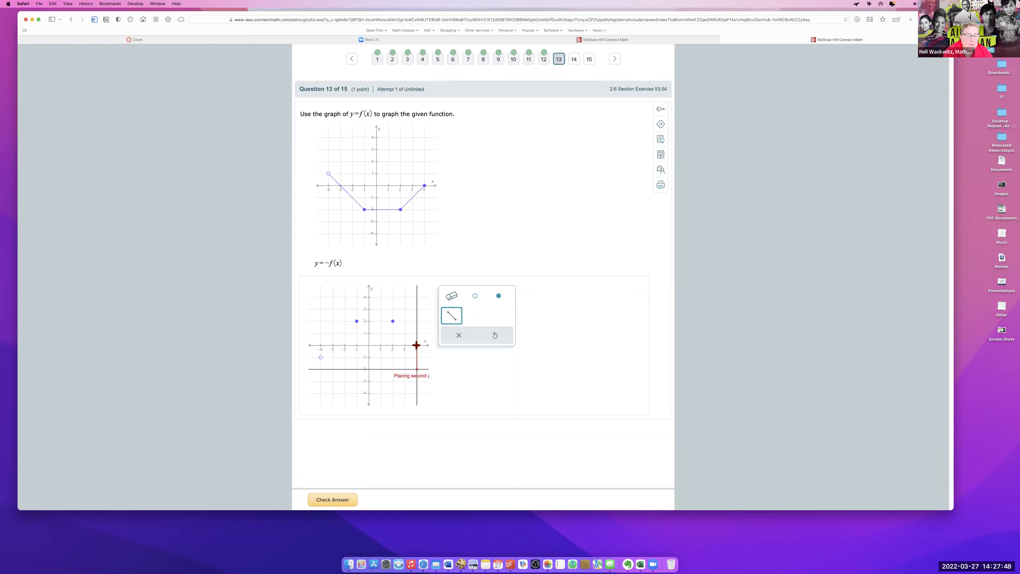
pyautogui.click(392, 321)
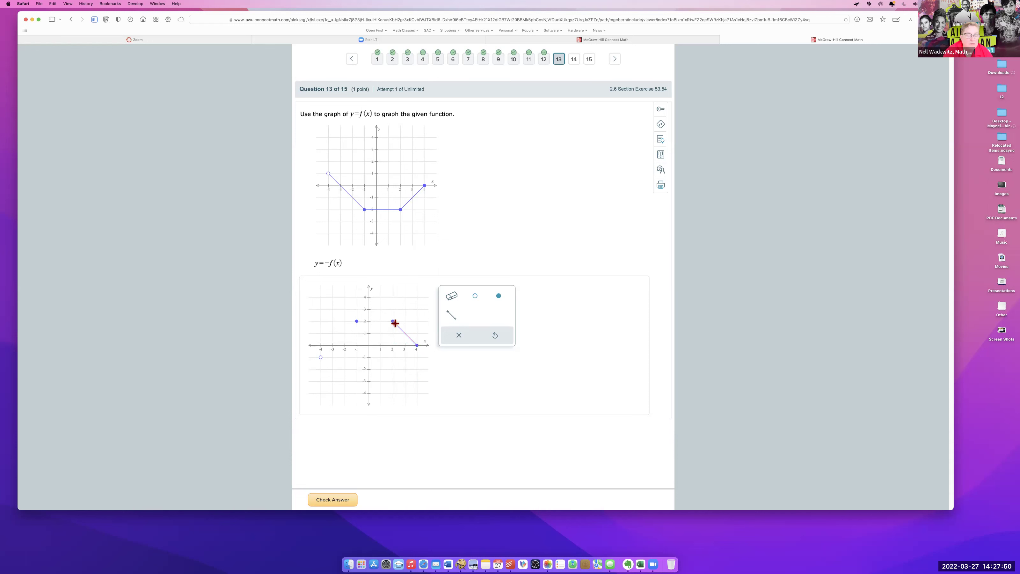
pyautogui.click(458, 319)
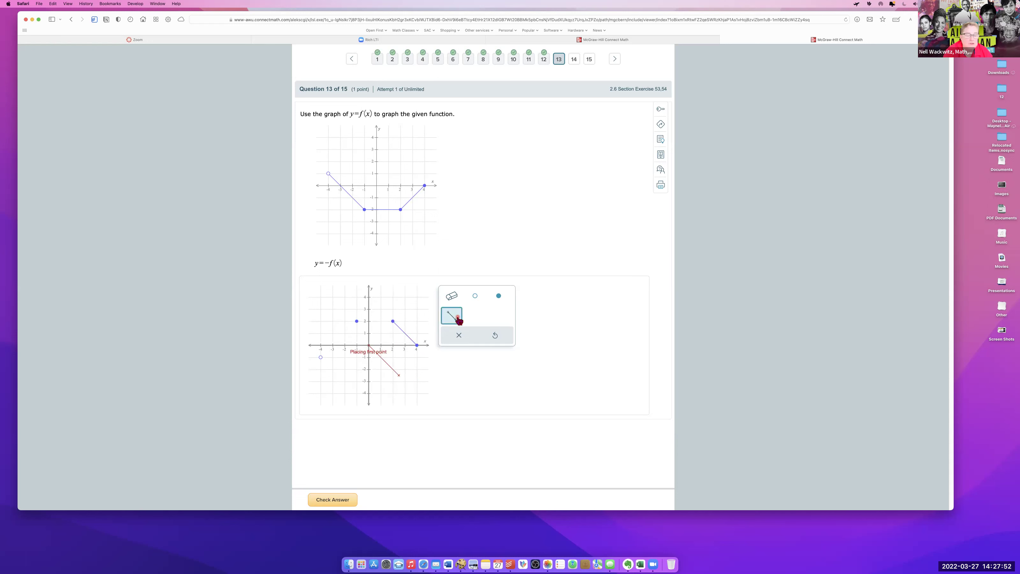
pyautogui.click(392, 321)
pyautogui.click(356, 321)
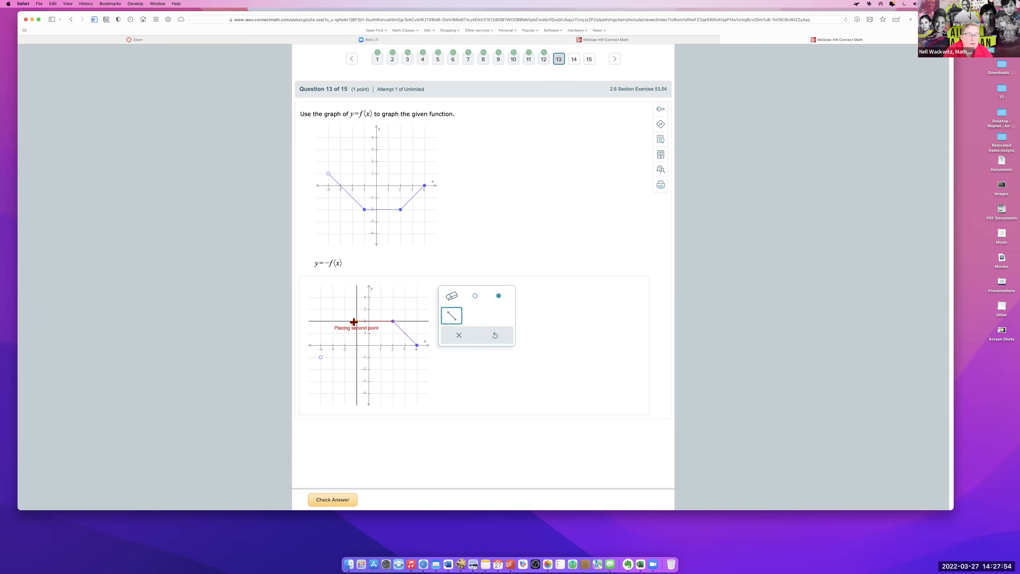
pyautogui.click(451, 314)
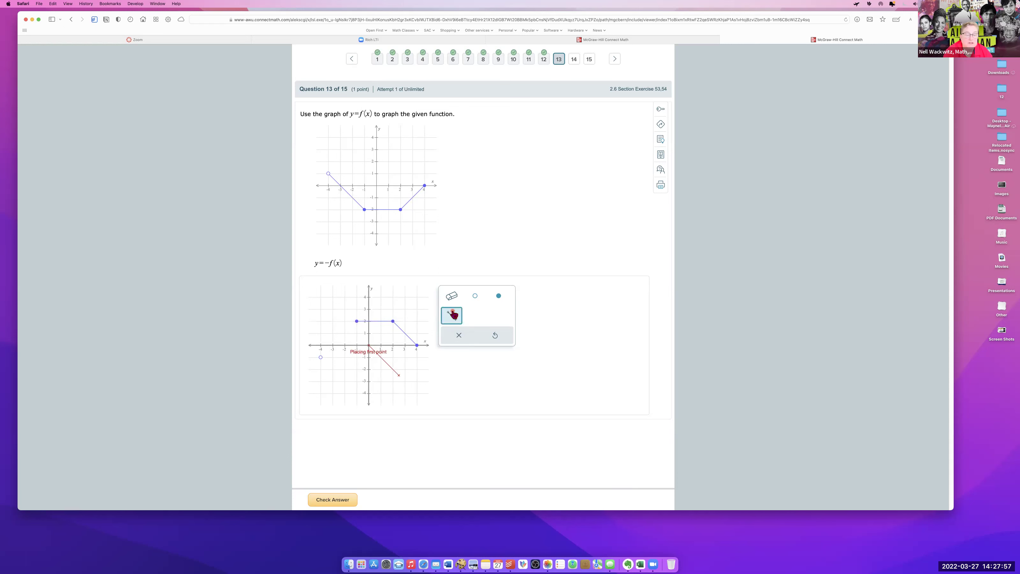
pyautogui.click(356, 321)
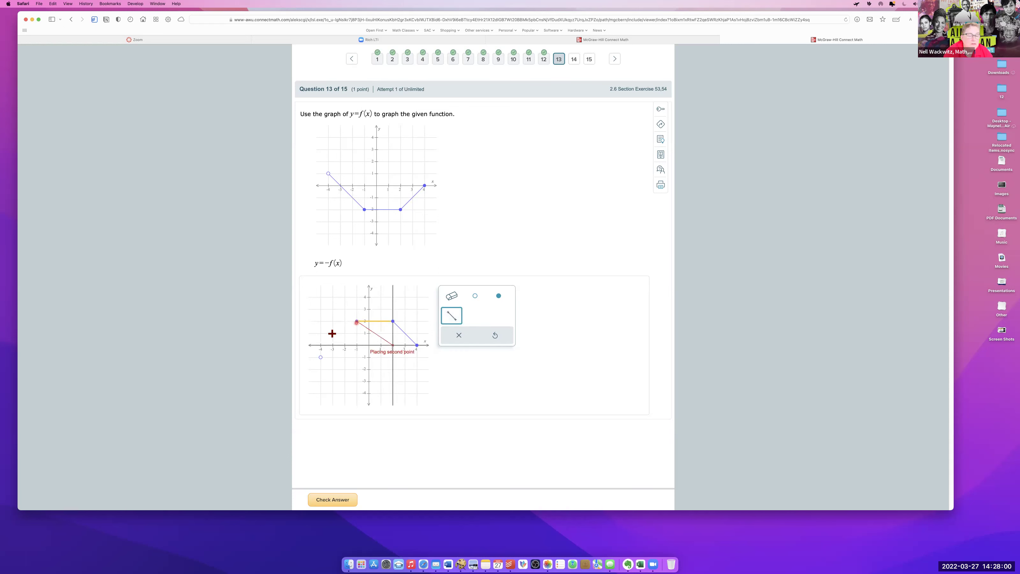
pyautogui.click(320, 356)
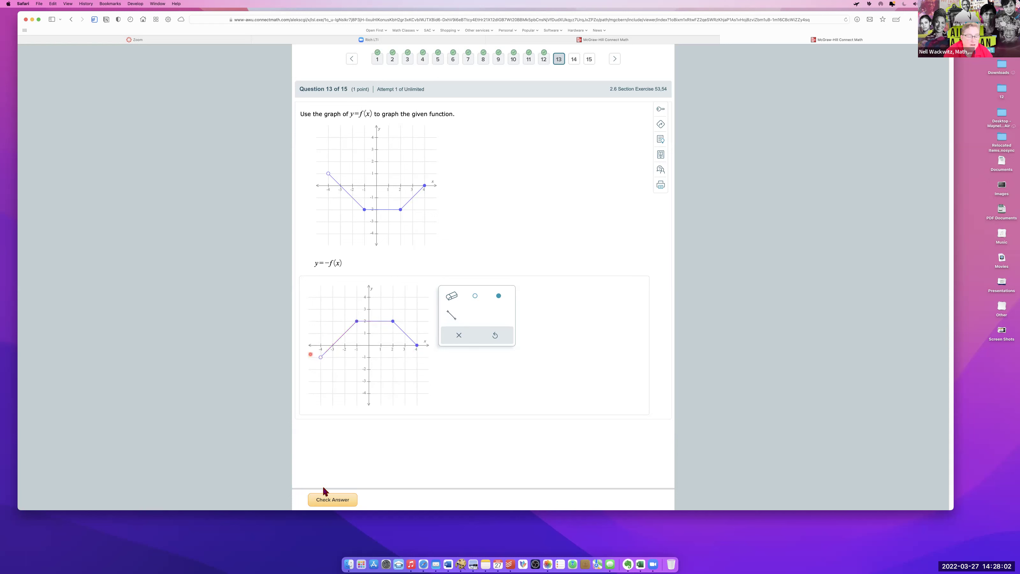
pyautogui.click(334, 498)
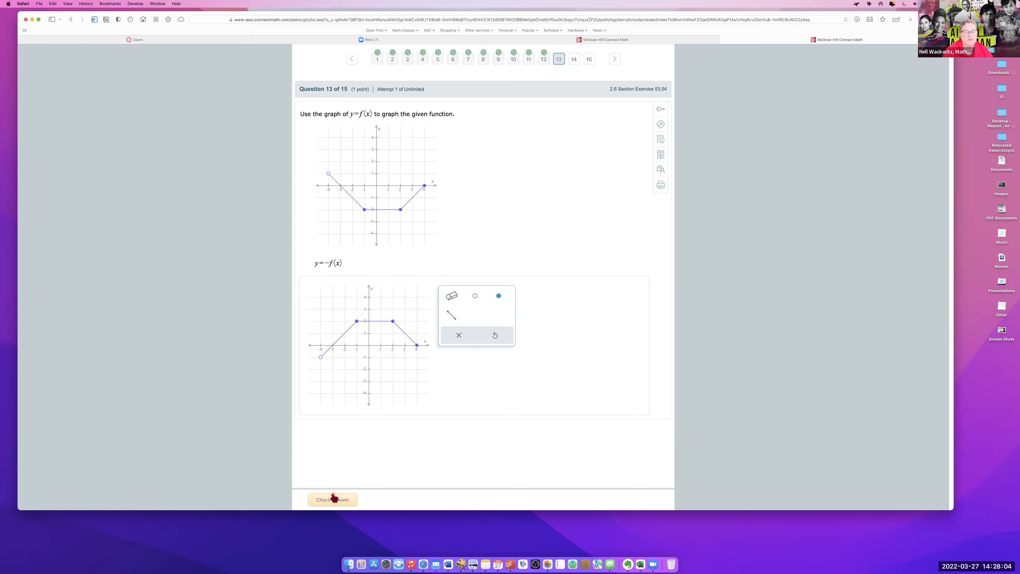
# - Open question 14 and translate the parabola 6 units to the right
pyautogui.click(575, 60)
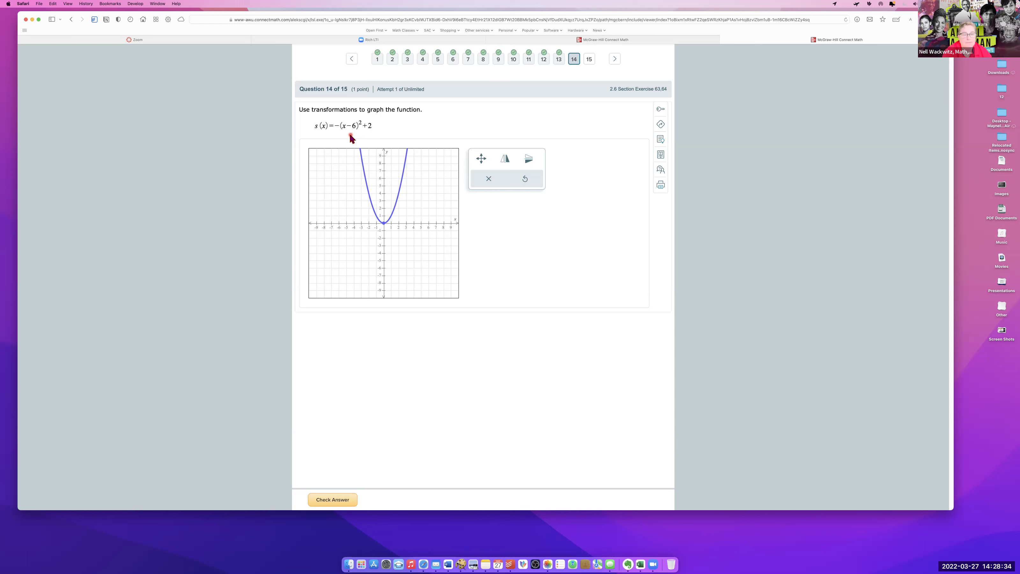
pyautogui.click(481, 158)
pyautogui.moveTo(398, 202); pyautogui.dragTo(442, 202)
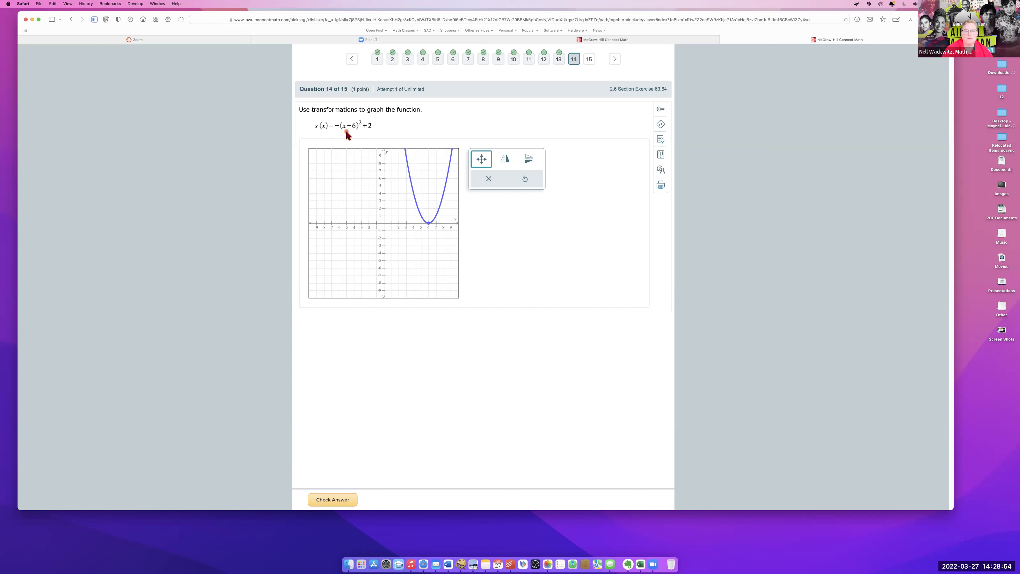
# - Reflect the shifted parabola across the x-axis and translate it up 2 units to graph s(x) = −(x − 6)² + 2, checking the answer
pyautogui.click(529, 160)
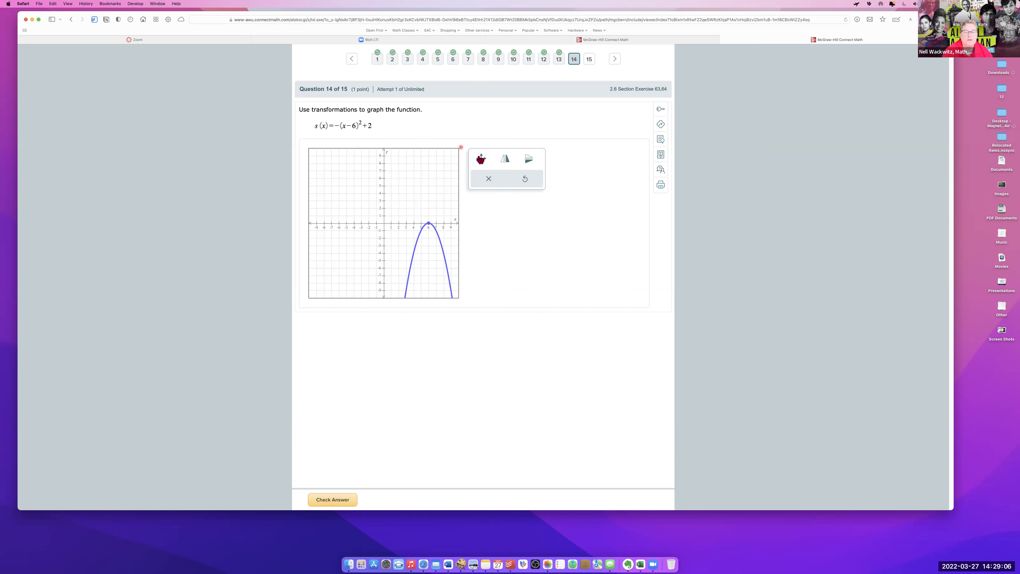
pyautogui.click(475, 164)
pyautogui.moveTo(429, 222); pyautogui.dragTo(426, 208)
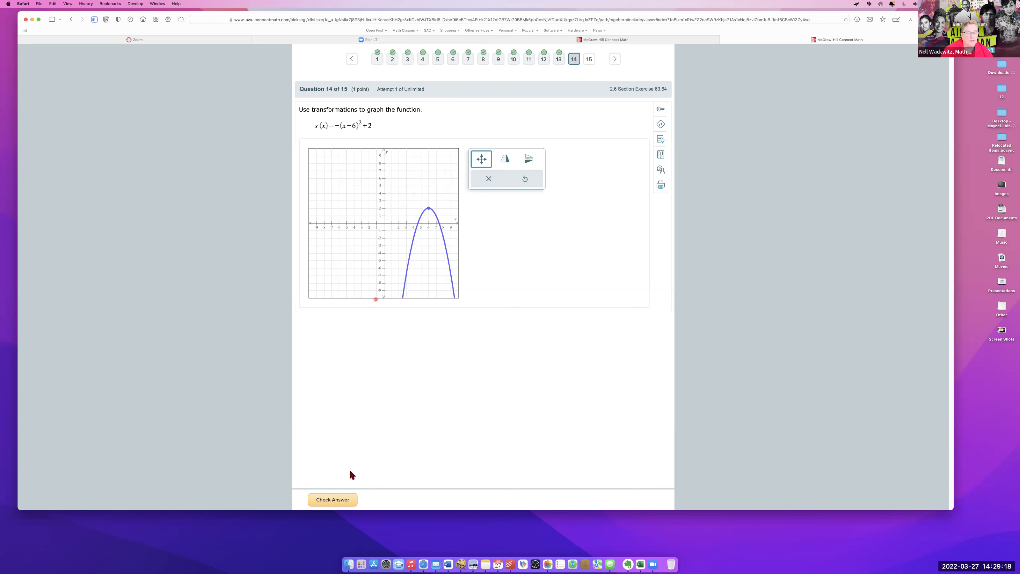
pyautogui.click(338, 500)
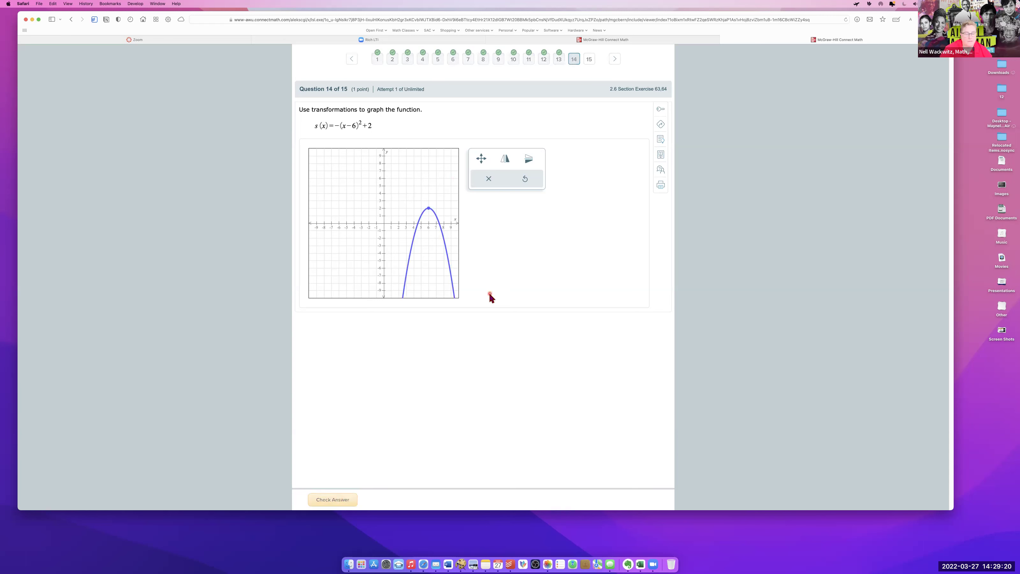
# - Open question 15 and translate the square root graph 5 units to the right
pyautogui.click(589, 60)
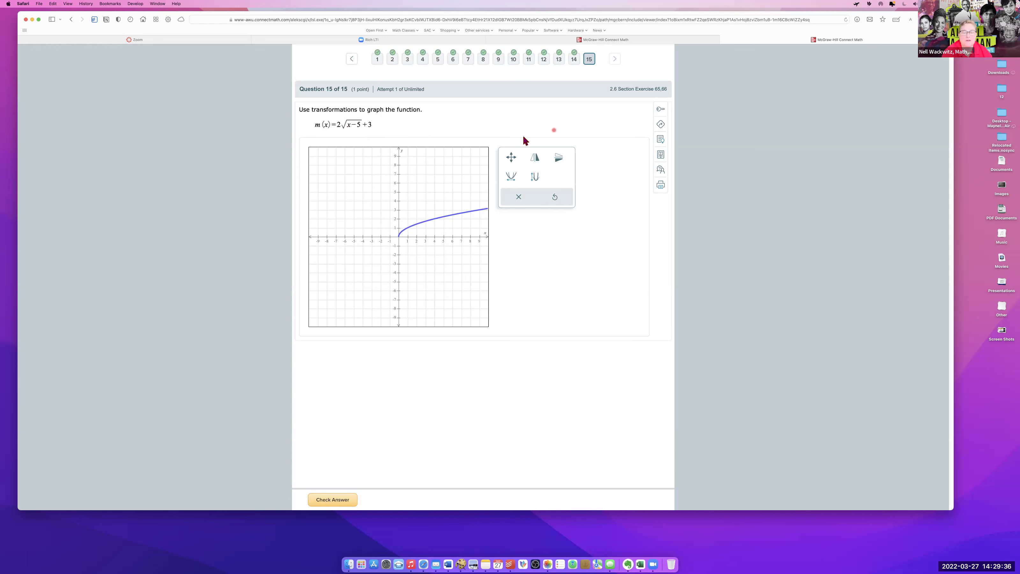
pyautogui.click(511, 158)
pyautogui.click(511, 158)
pyautogui.moveTo(471, 209); pyautogui.dragTo(462, 228)
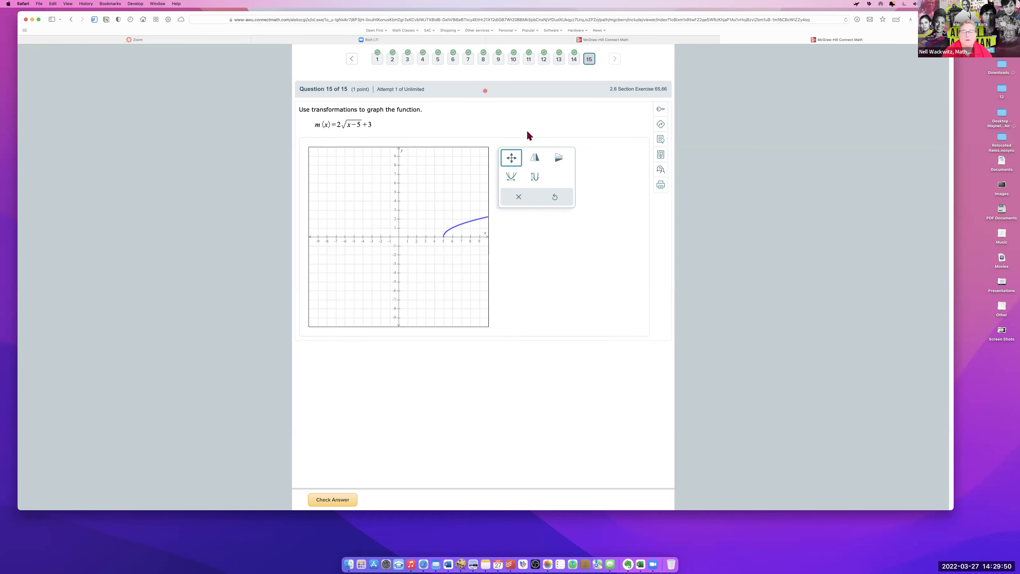
# - Stretch the square root graph vertically by a factor of 2 so it passes through (6, 2)
pyautogui.click(537, 179)
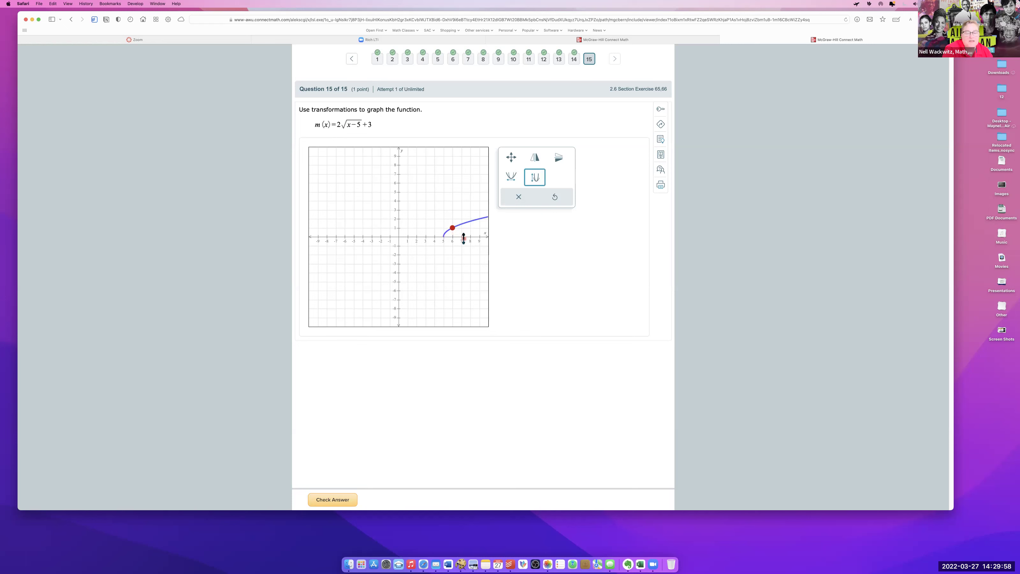
pyautogui.click(452, 228)
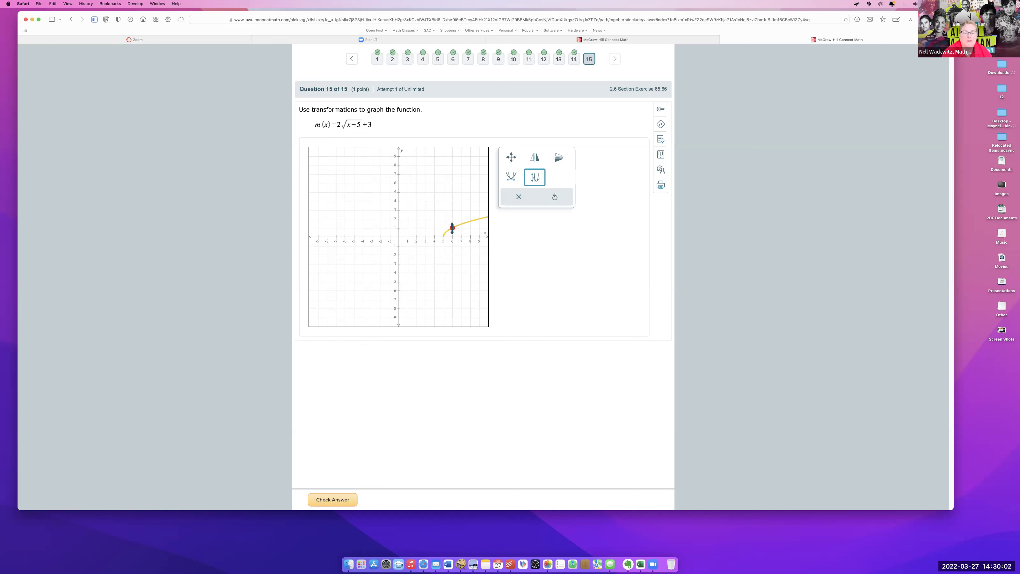
pyautogui.moveTo(452, 228); pyautogui.dragTo(421, 223)
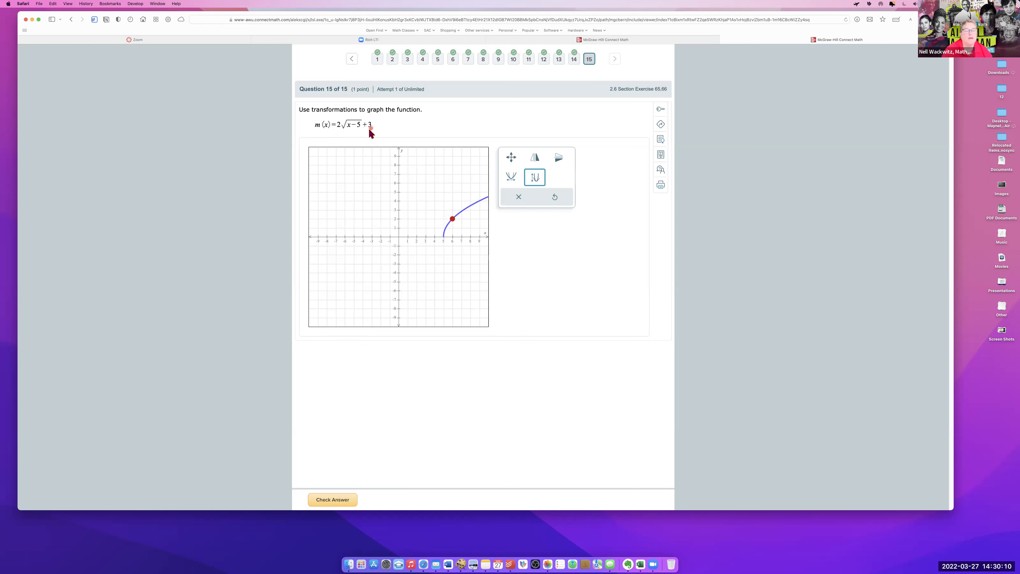
# - Translate the stretched square root graph up 3 units so it starts at (5, 3), and check the answer
pyautogui.click(511, 157)
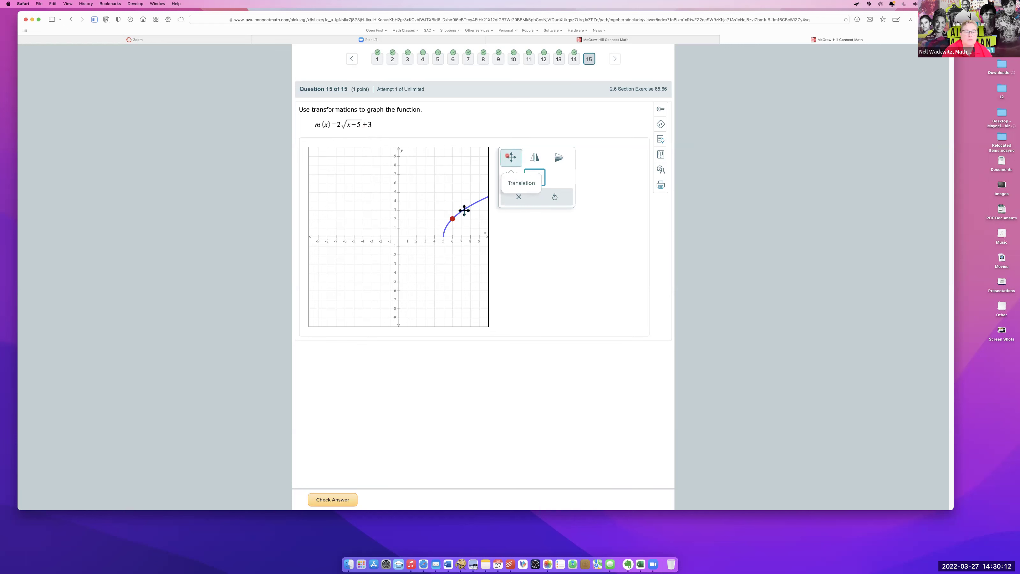
pyautogui.moveTo(463, 205)
pyautogui.mouseDown()
pyautogui.moveTo(466, 185)
pyautogui.moveTo(458, 187)
pyautogui.mouseUp()
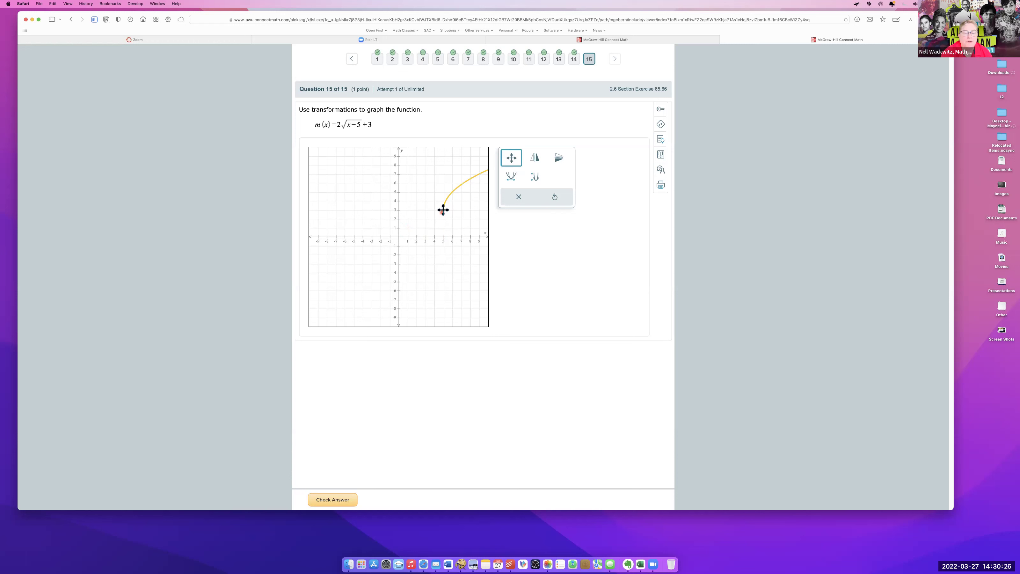
pyautogui.click(345, 498)
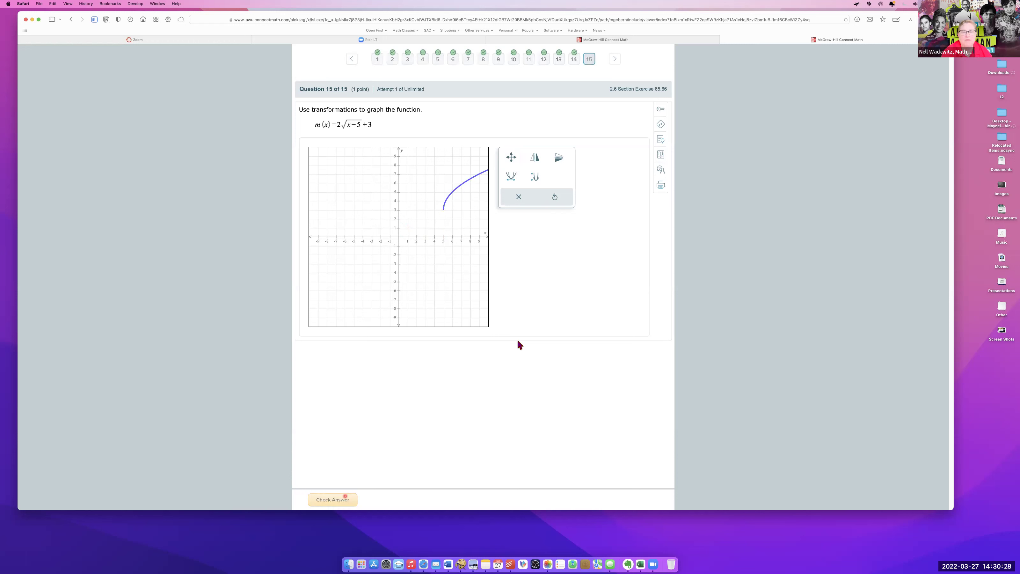
pyautogui.click(521, 334)
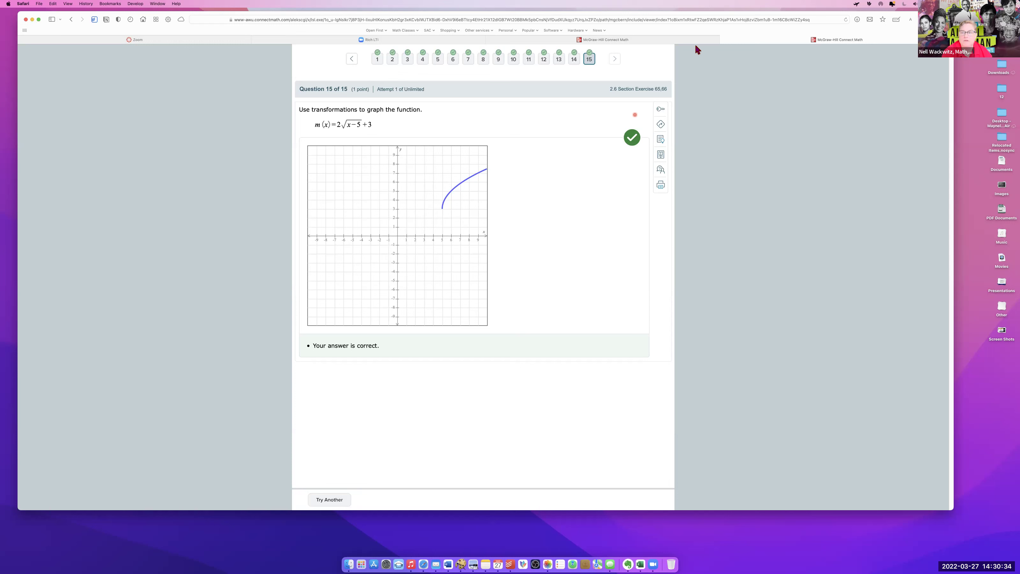
pyautogui.click(610, 214)
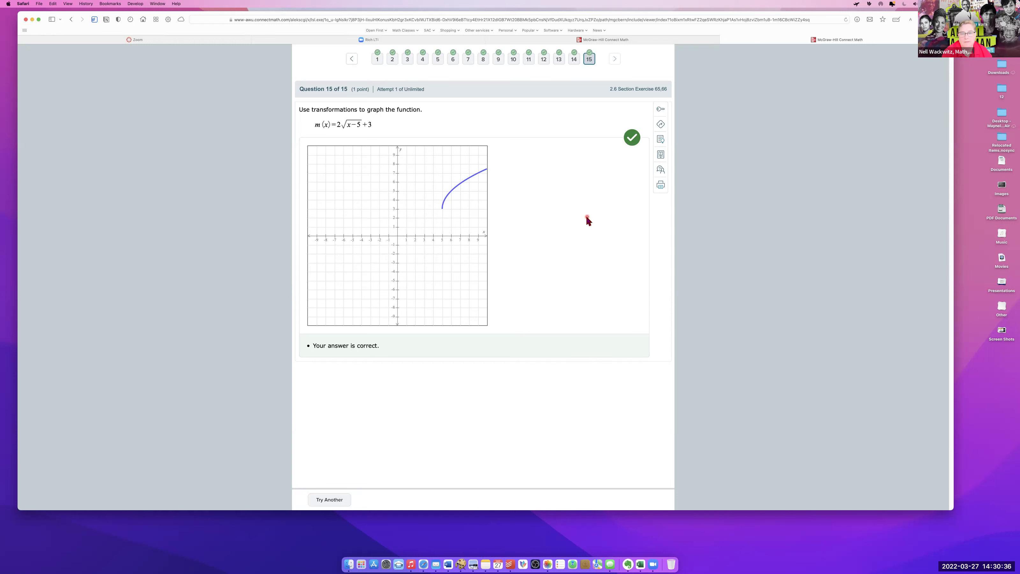